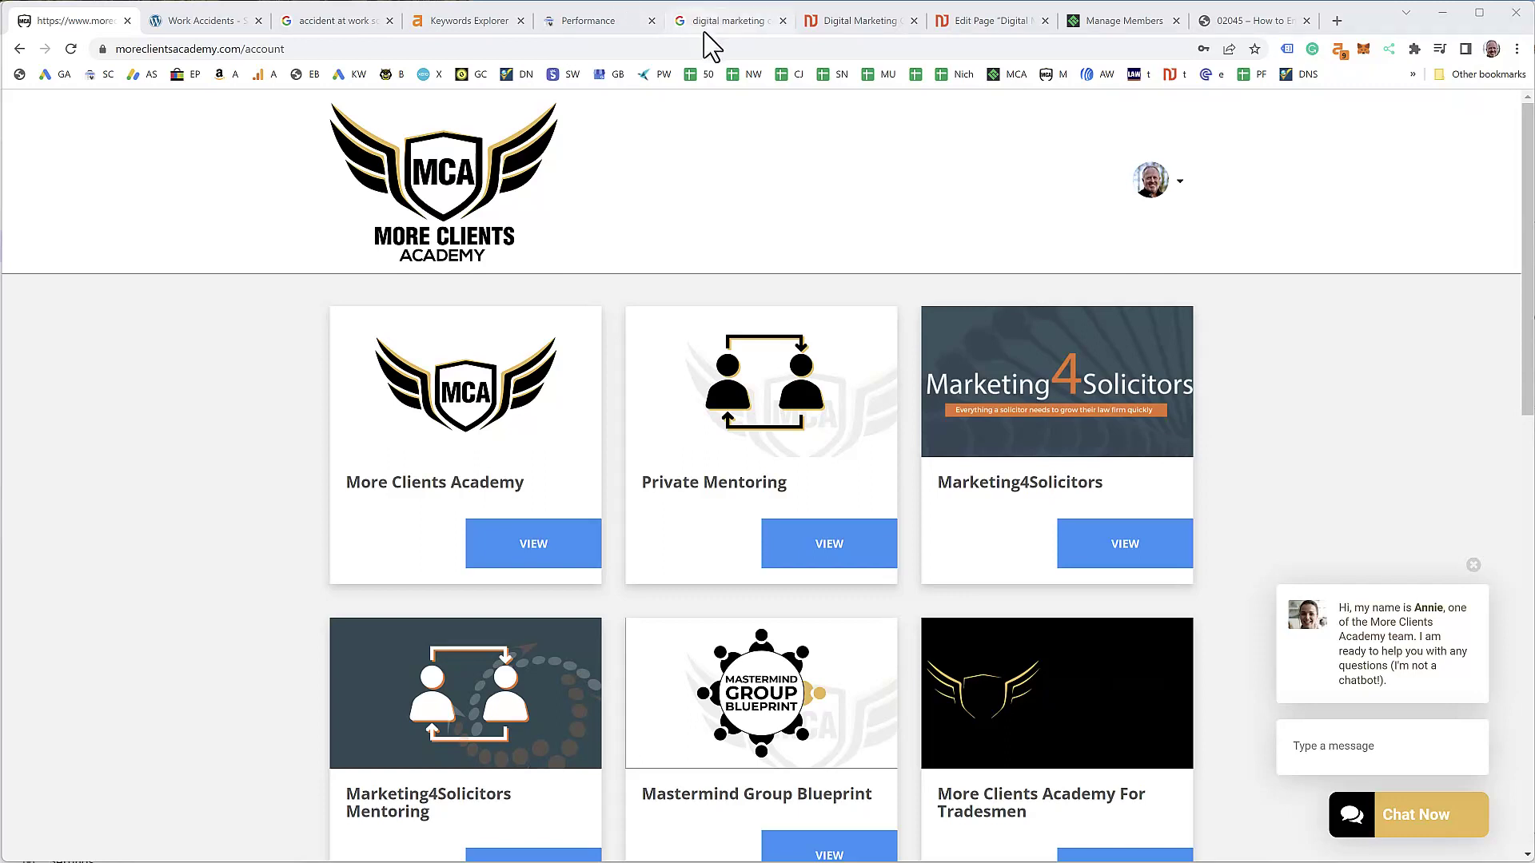
Bring up the Work Accidents page and read its full web address.
mouse_move(707, 34)
left_click(206, 18)
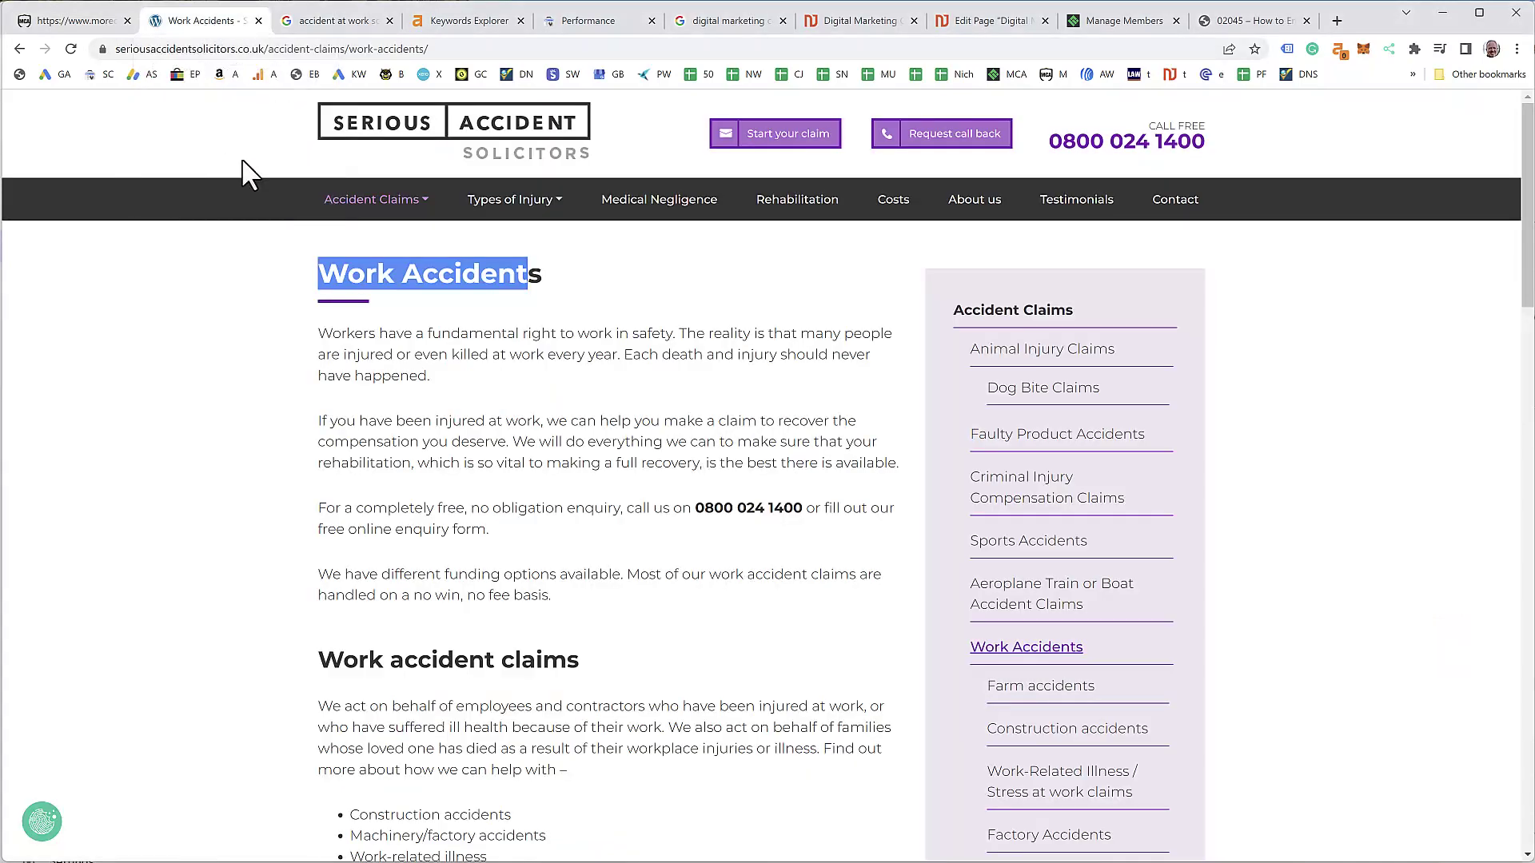
left_click(538, 410)
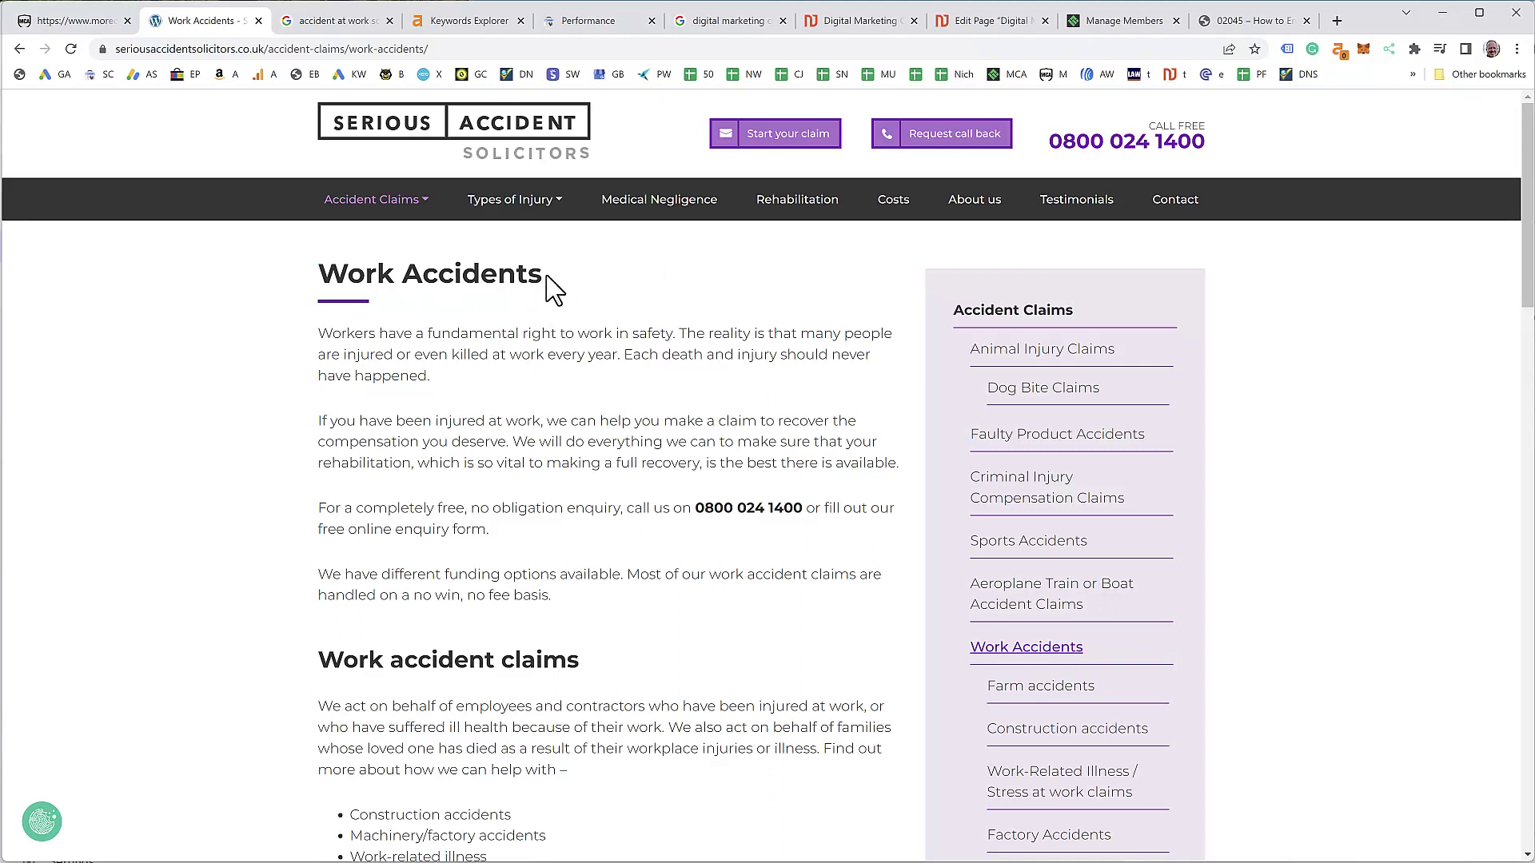
left_click_drag(449, 49, 88, 49)
left_click(455, 50)
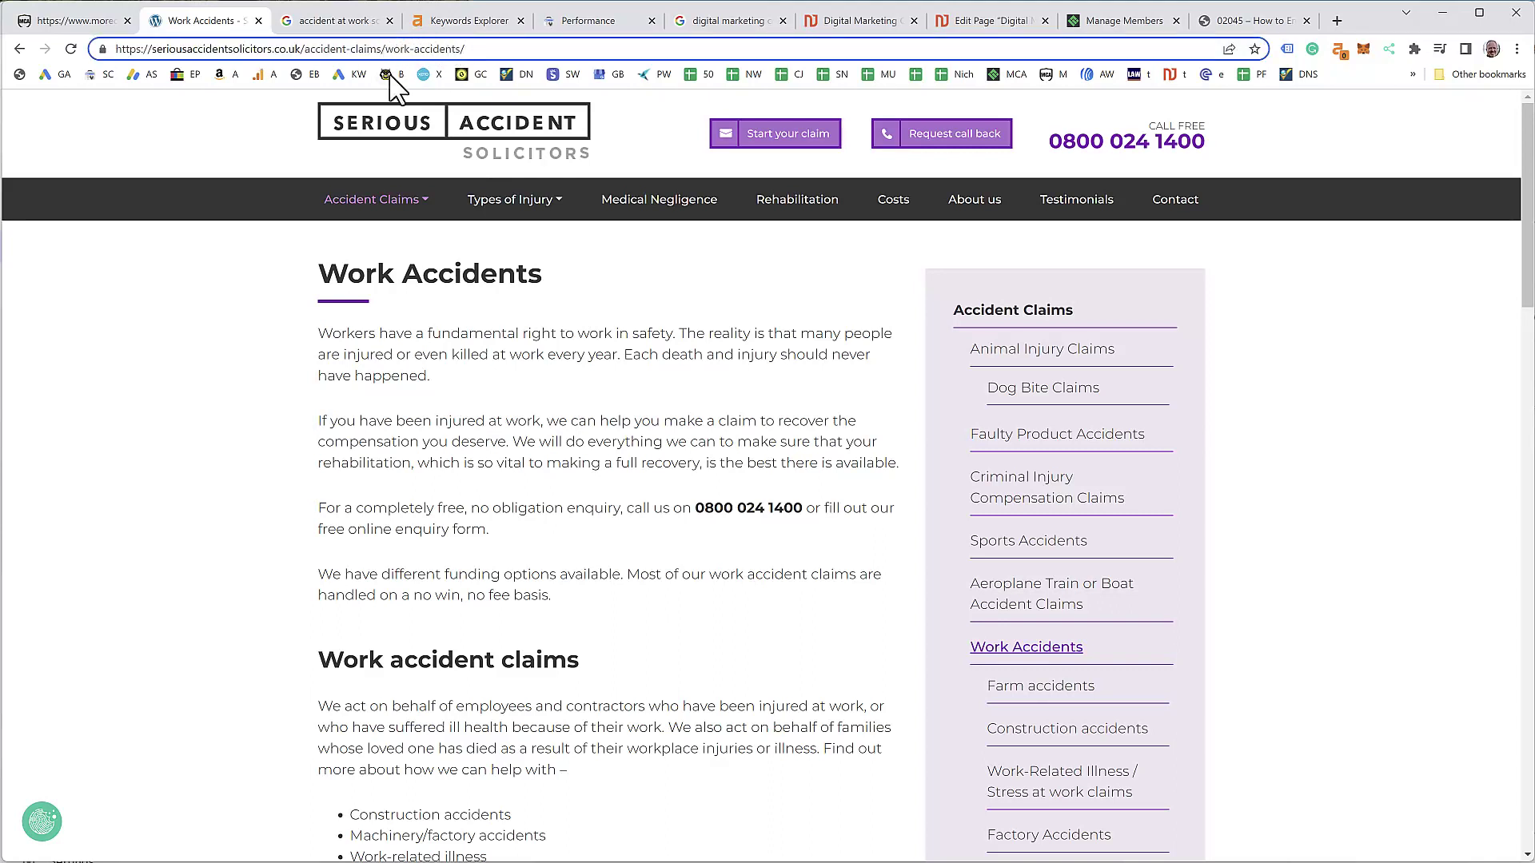
Highlight the accident-claims part of the URL and the 'Work Accident' heading words.
mouse_move(503, 202)
left_click_drag(307, 49, 385, 49)
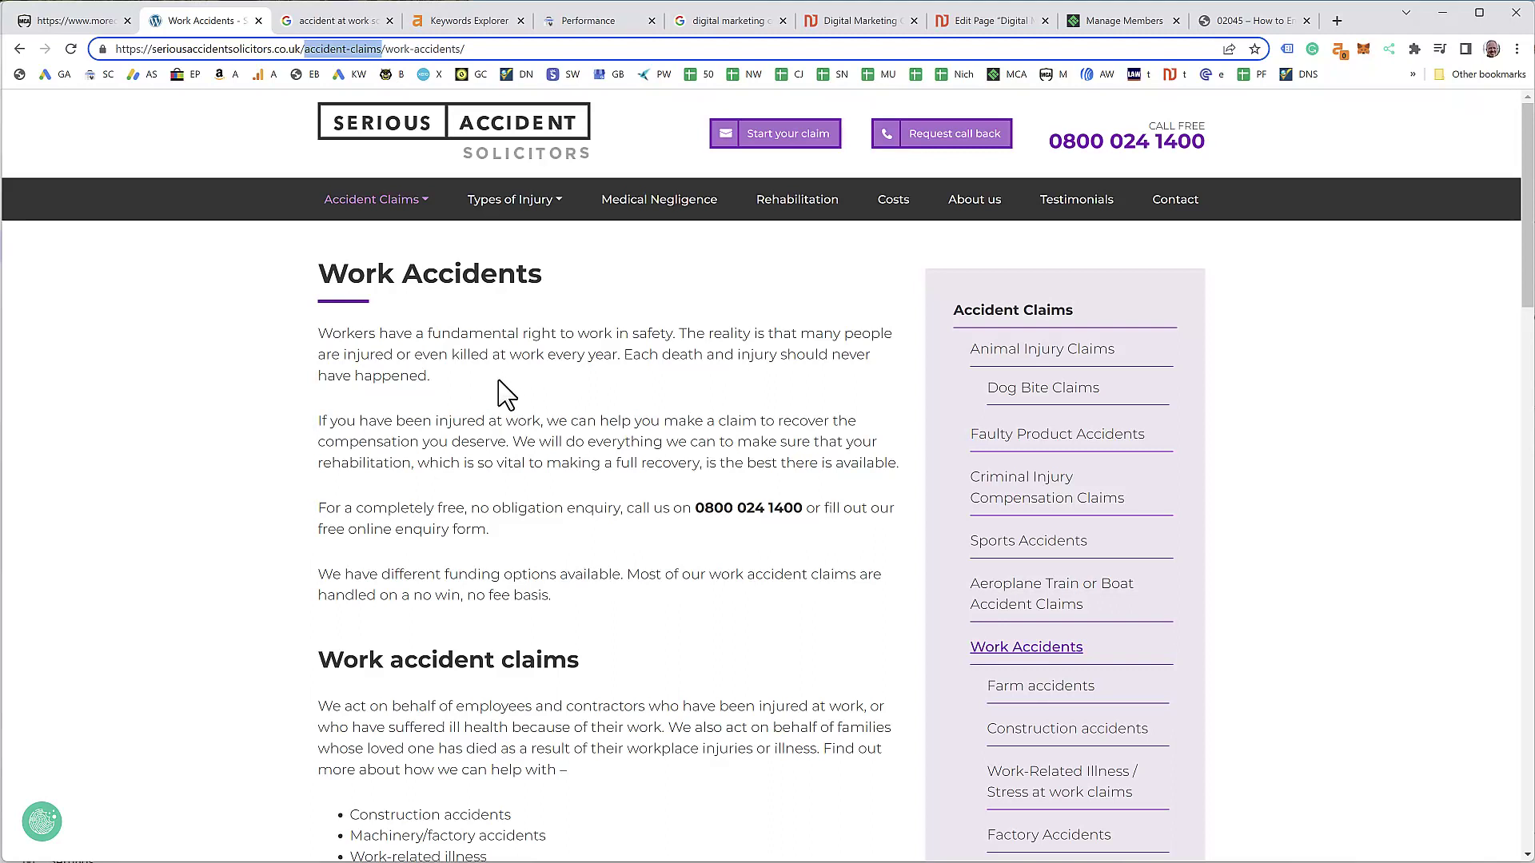
left_click(328, 275)
left_click_drag(328, 274, 527, 275)
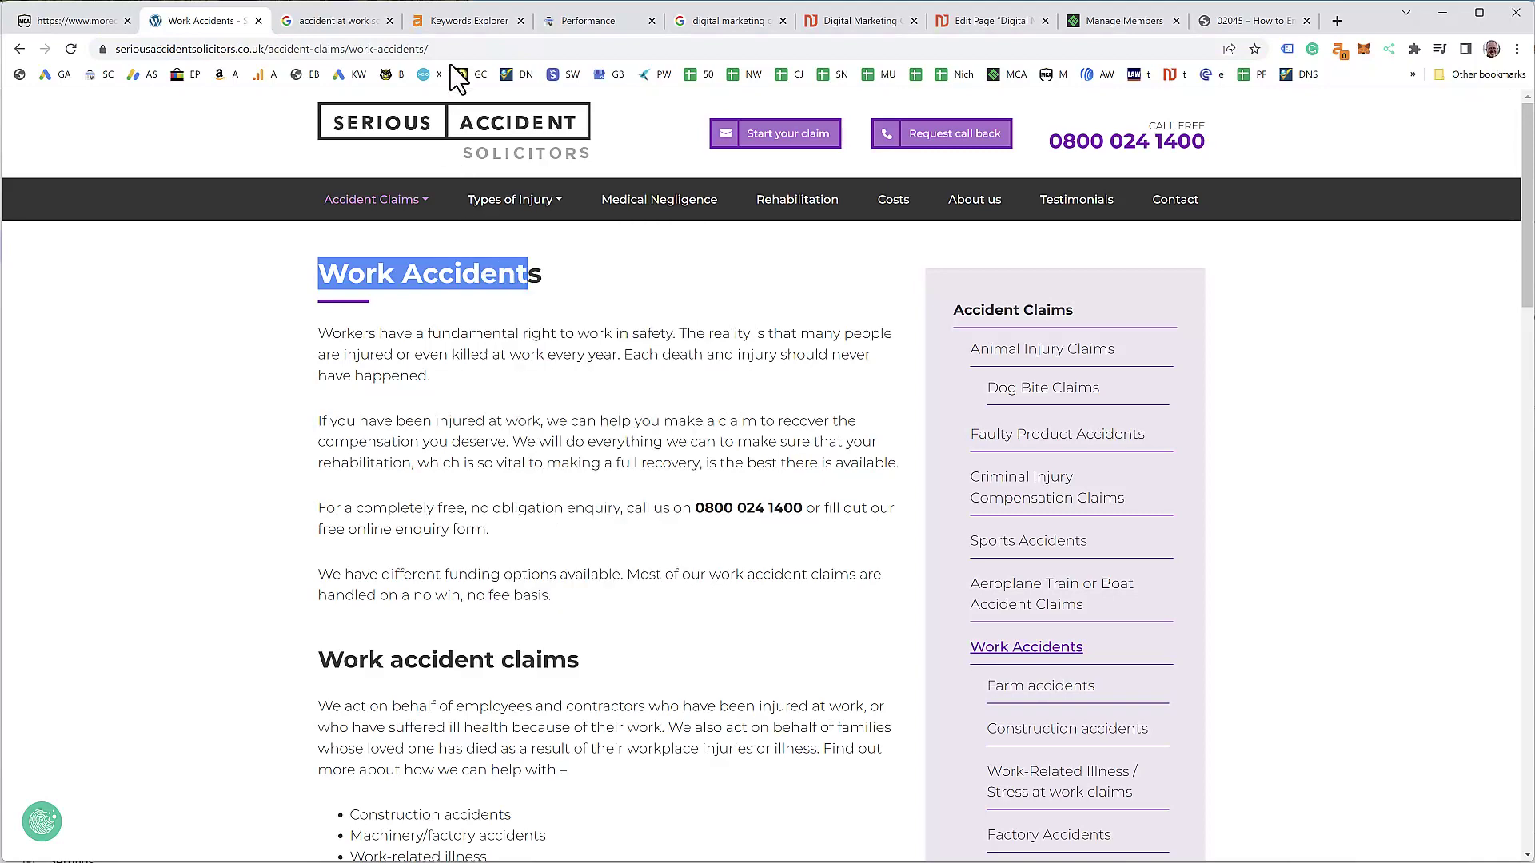
left_click(463, 23)
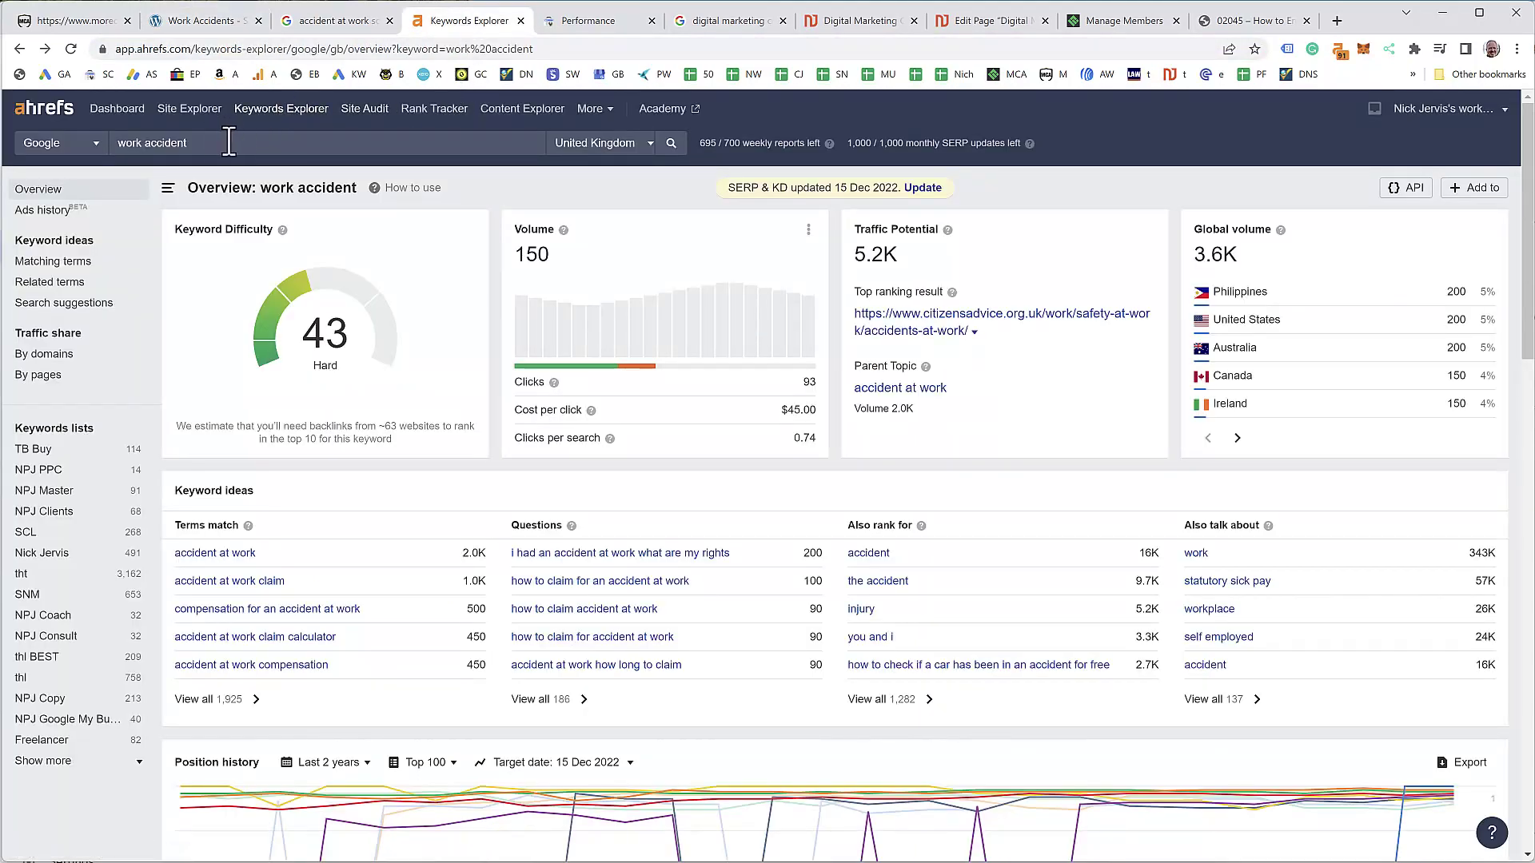
Open the full list of 1,925 matching terms for 'work accident'.
left_click(171, 145)
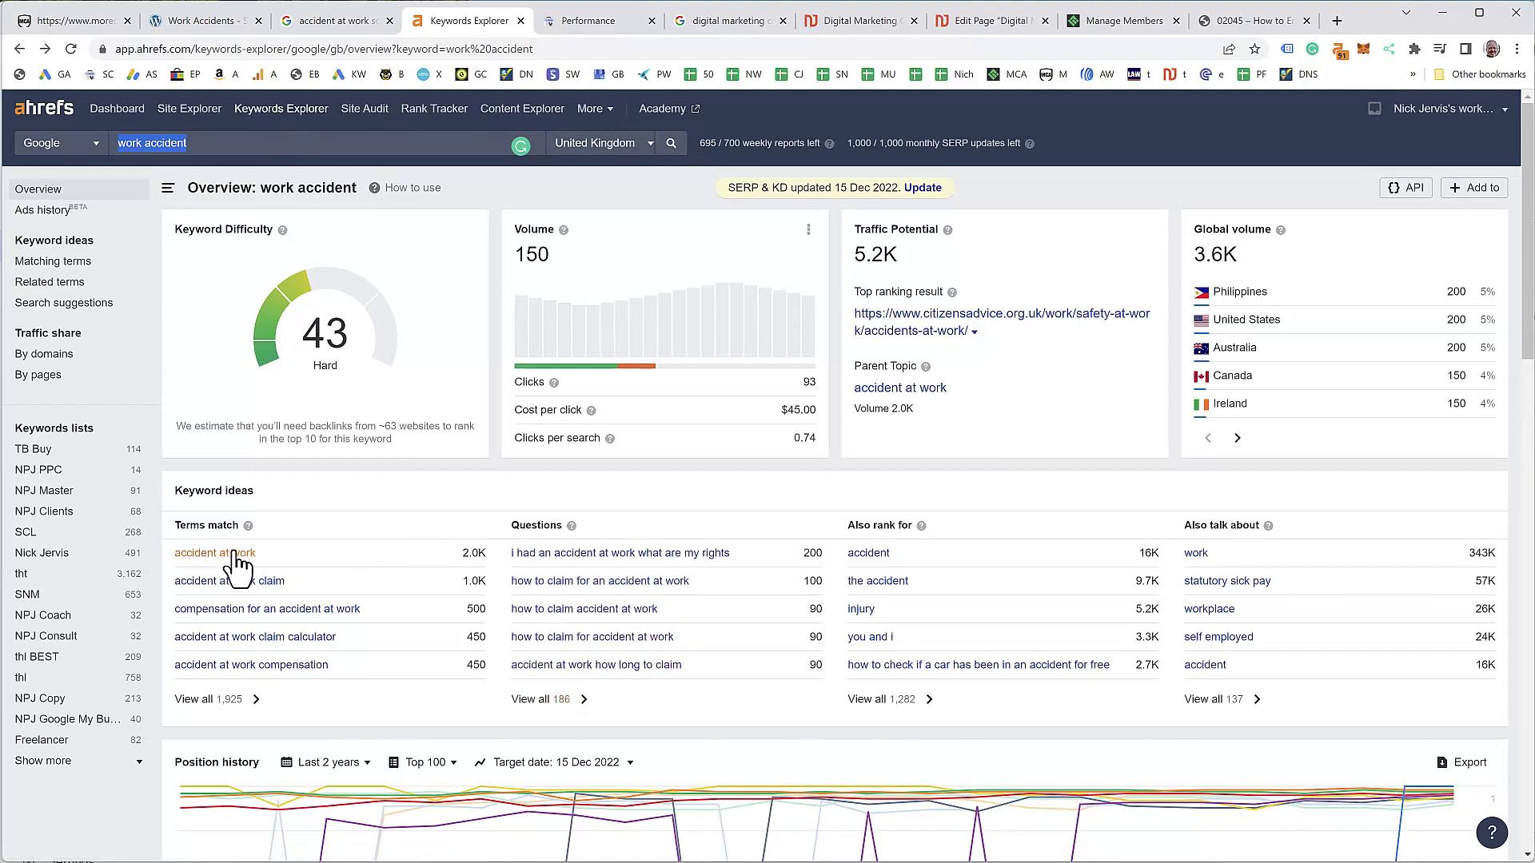
left_click(214, 698)
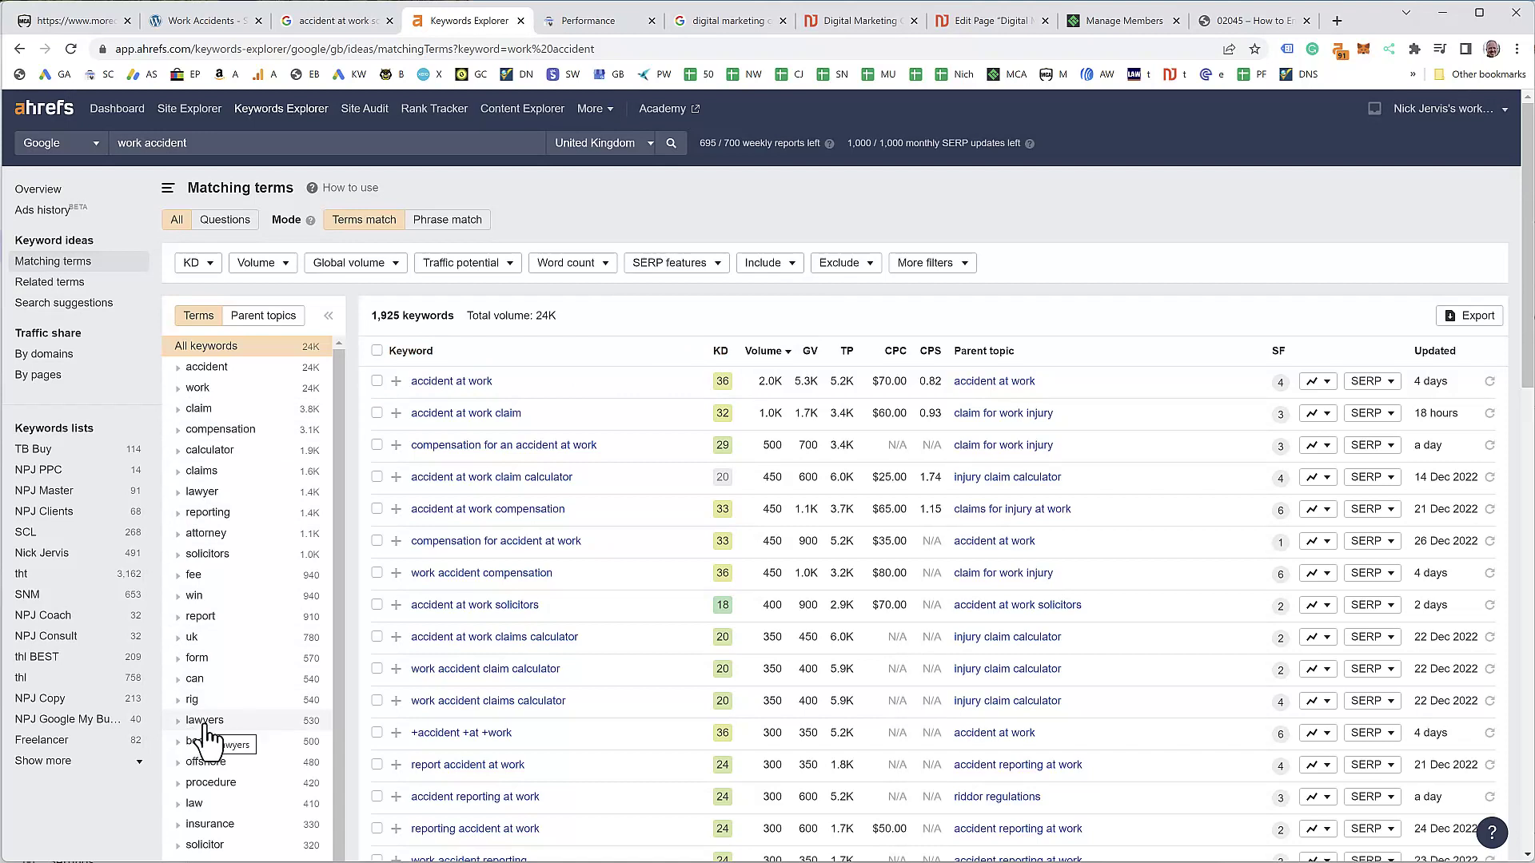
scroll(222, 499, "down", 5)
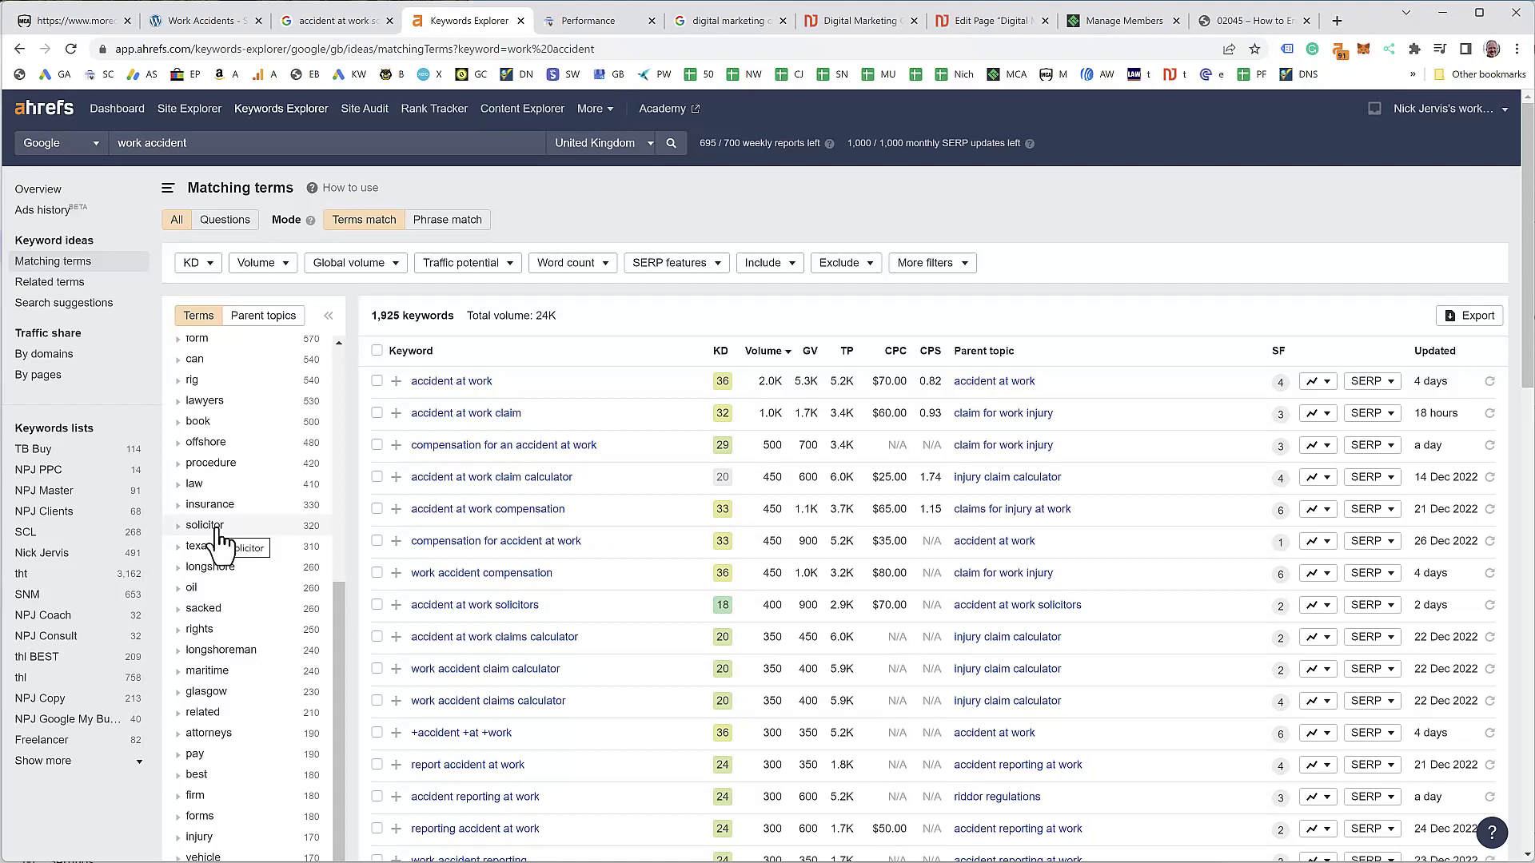
scroll(220, 546, "up", 3)
scroll(220, 545, "up", 1)
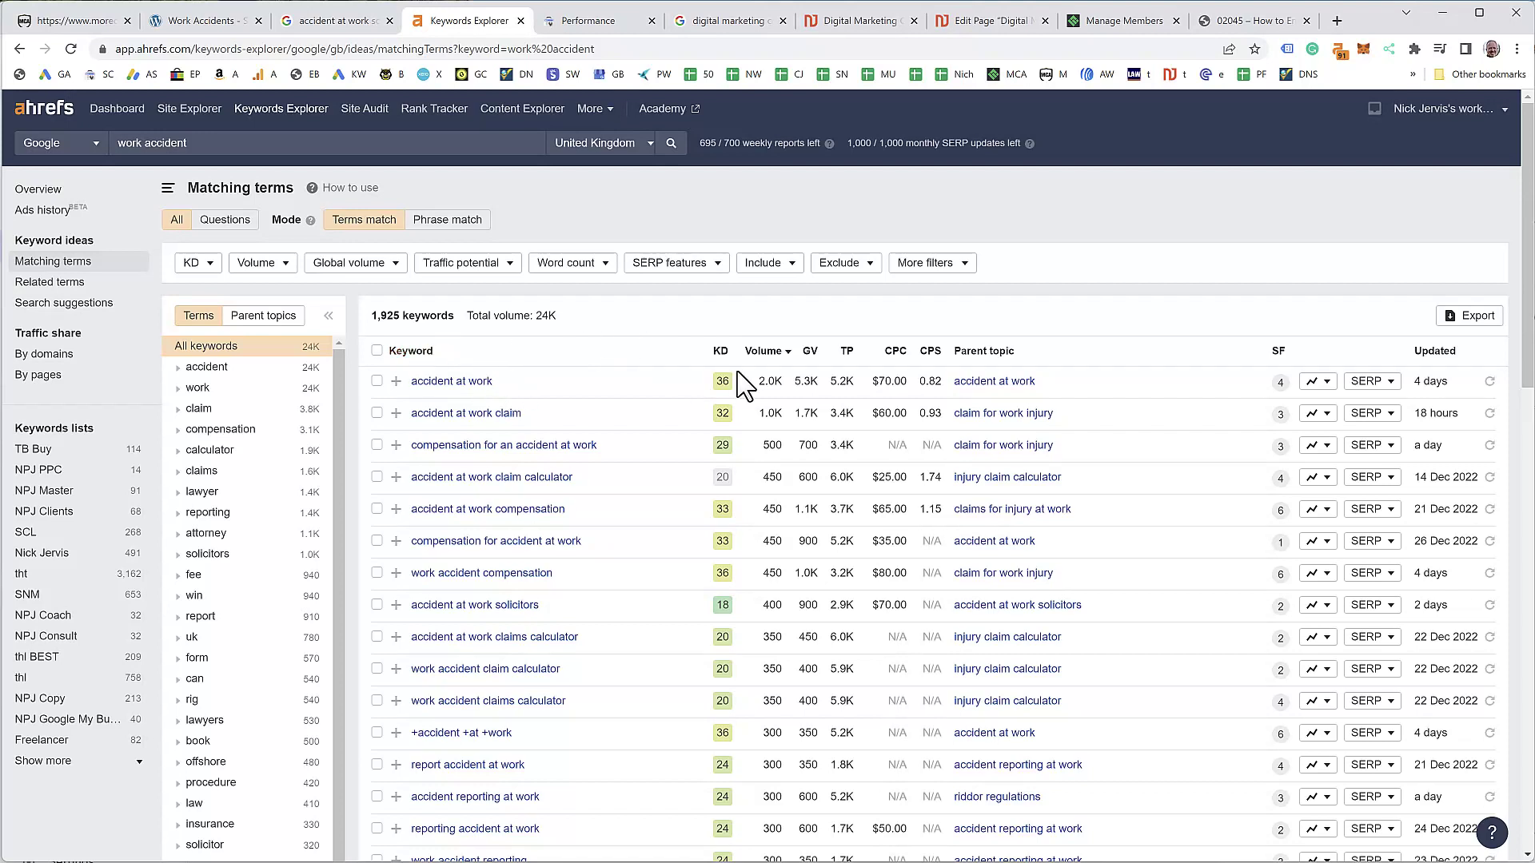
mouse_move(724, 358)
scroll(290, 582, "down", 4)
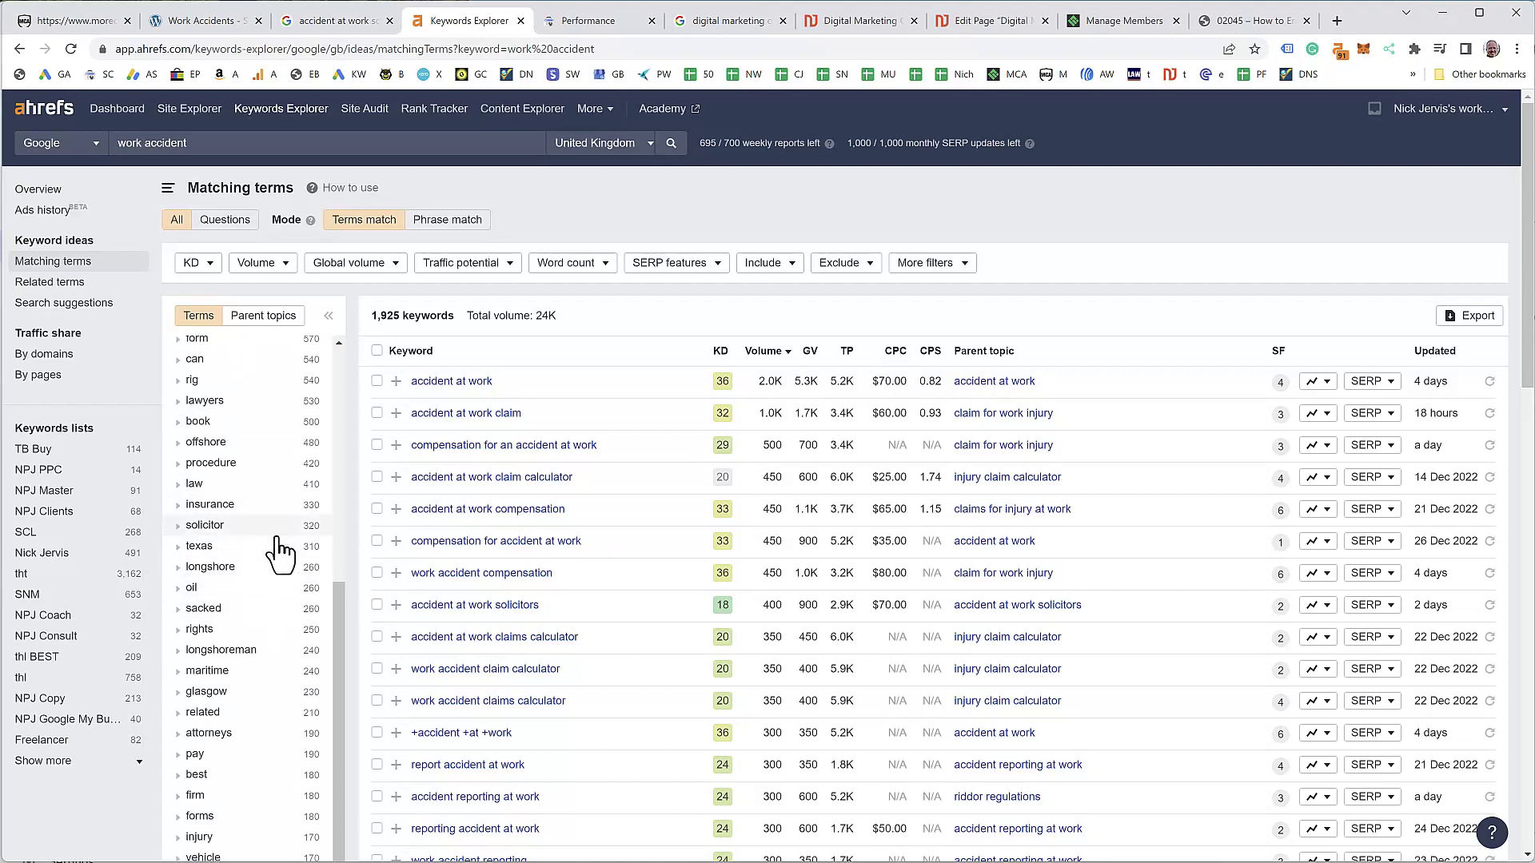
Filter matching terms to 'solicitor', then 'solicitors' (47 keywords), and return to the Work Accidents page.
left_click(243, 527)
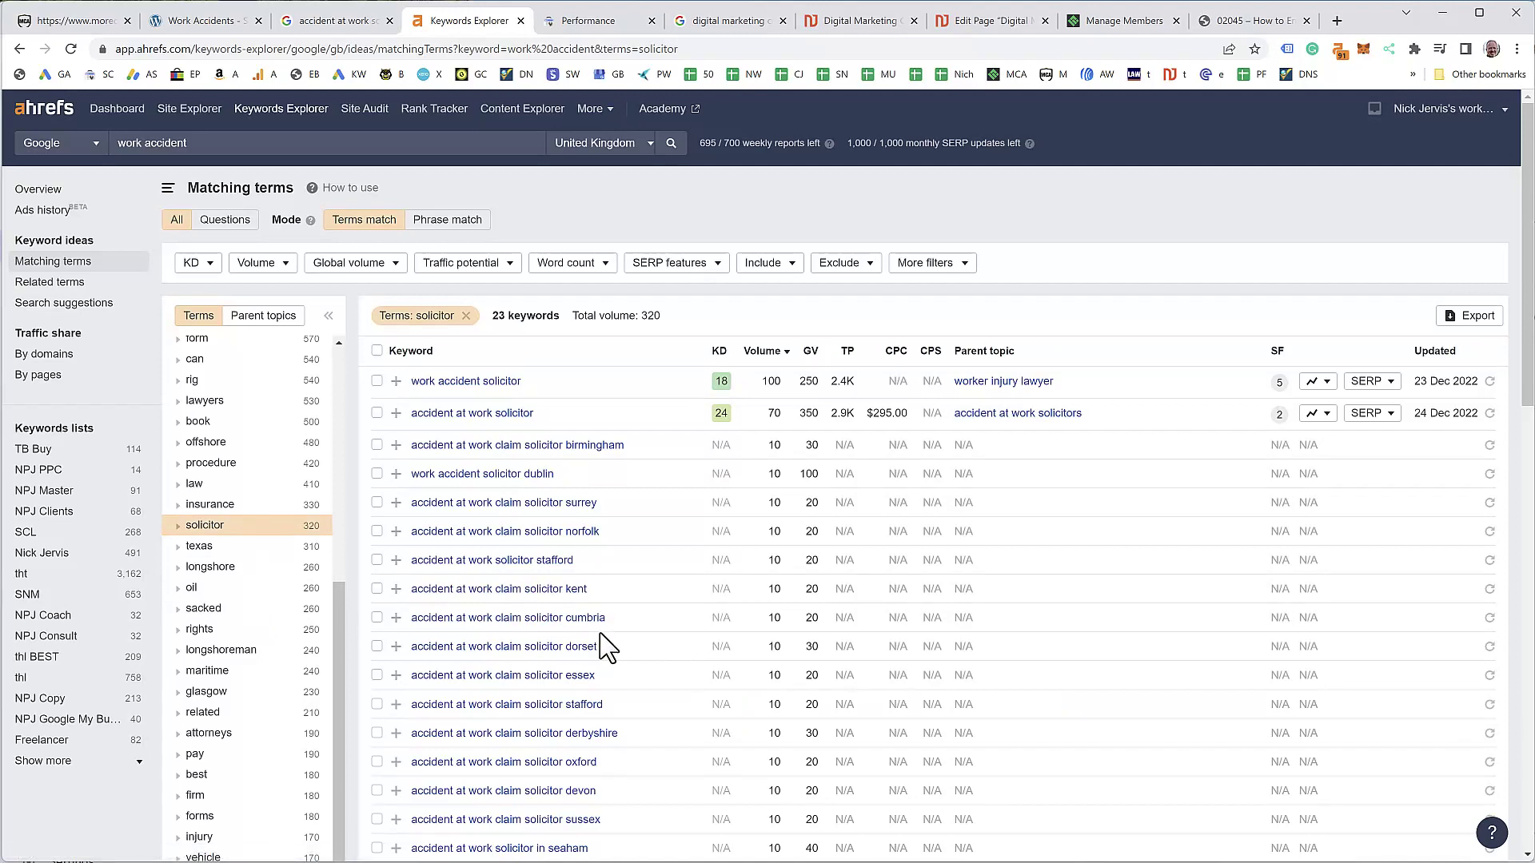
scroll(305, 592, "down", 3)
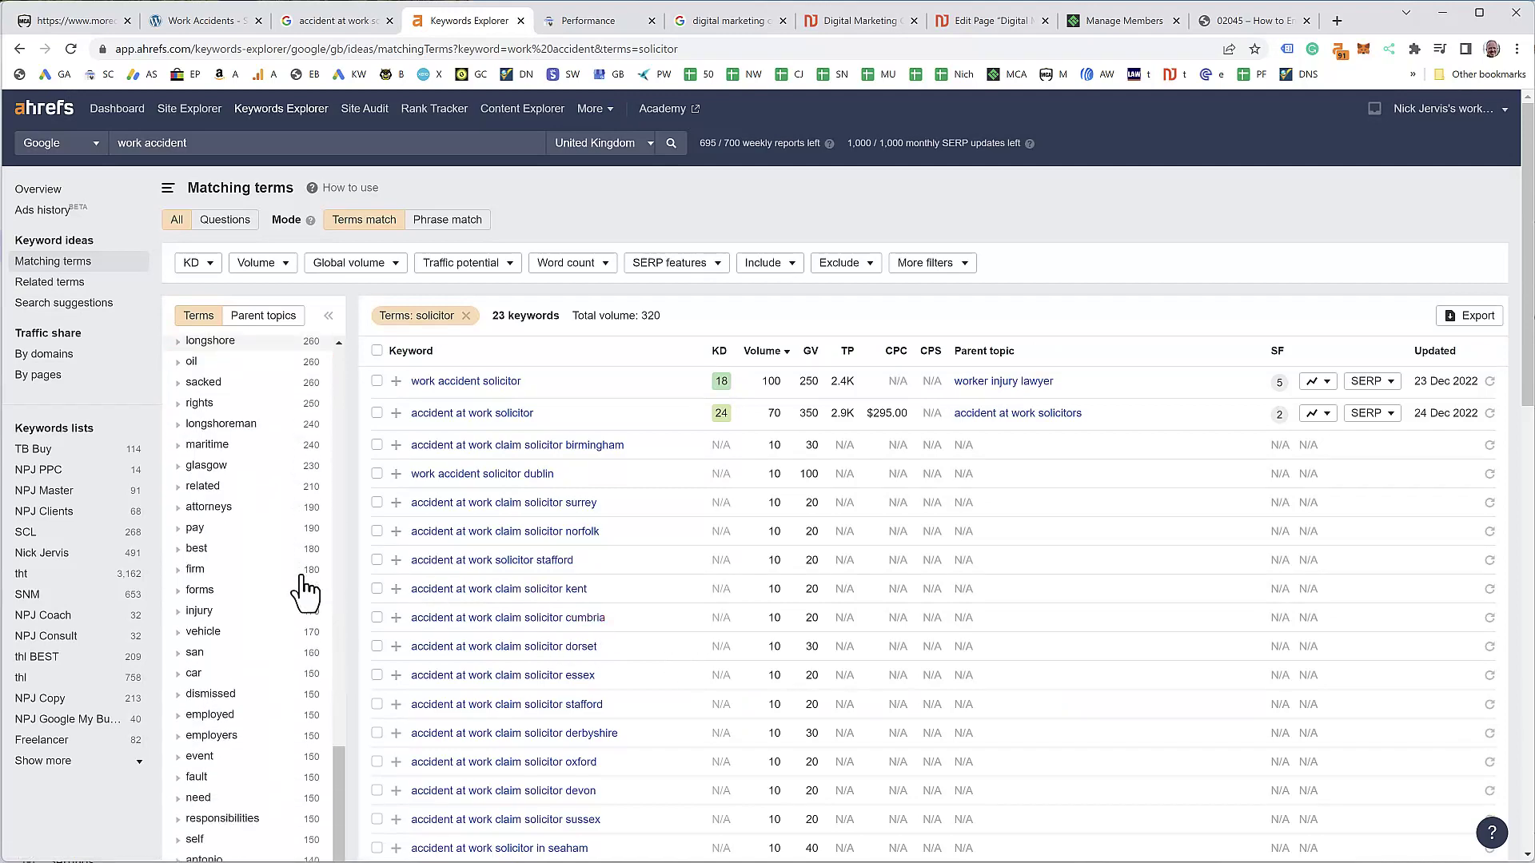
scroll(302, 616, "down", 8)
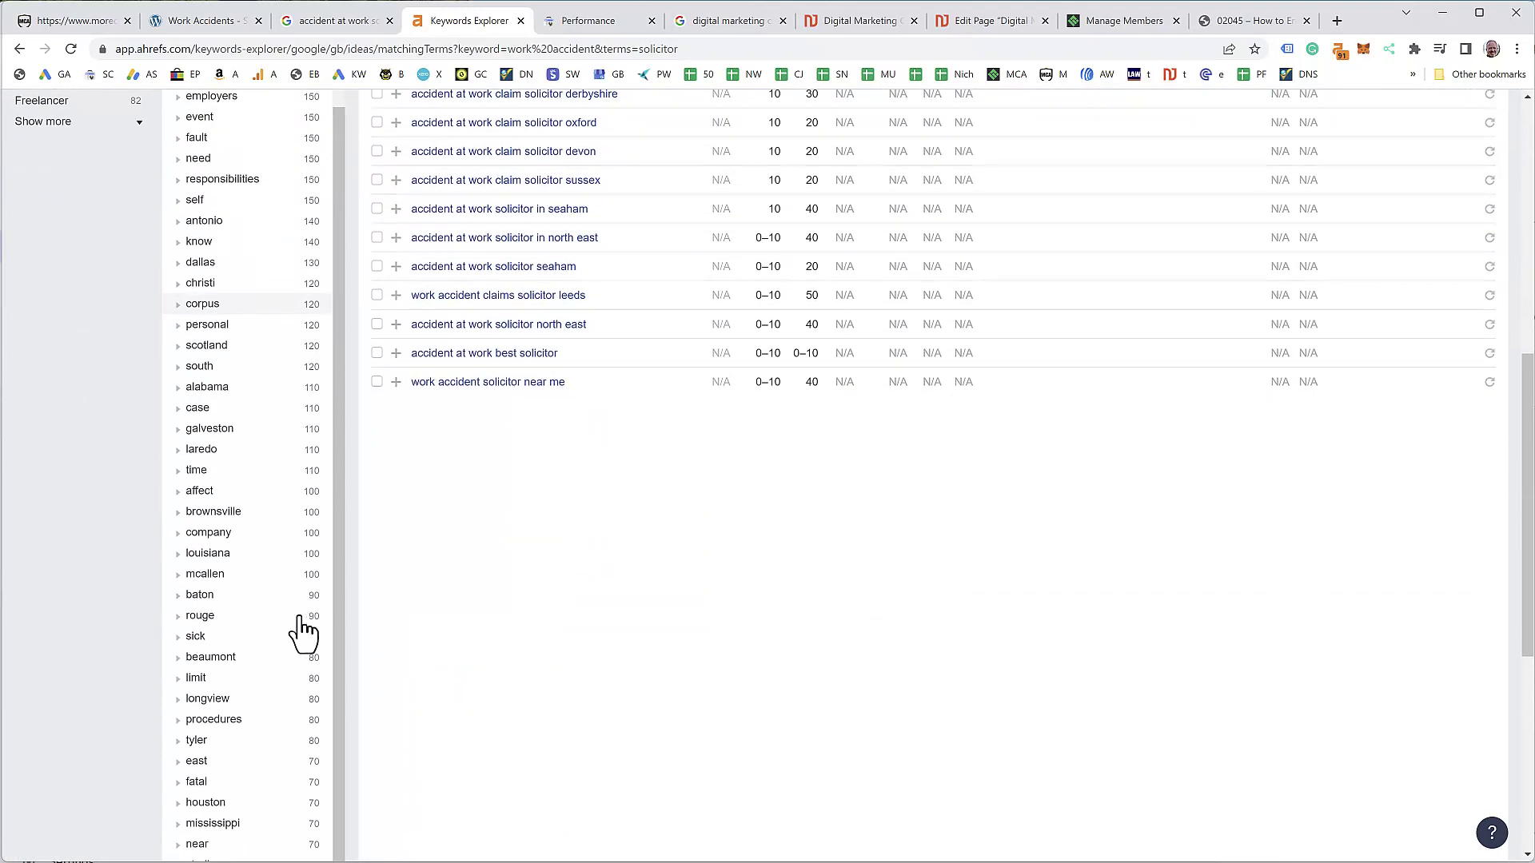
scroll(302, 631, "down", 5)
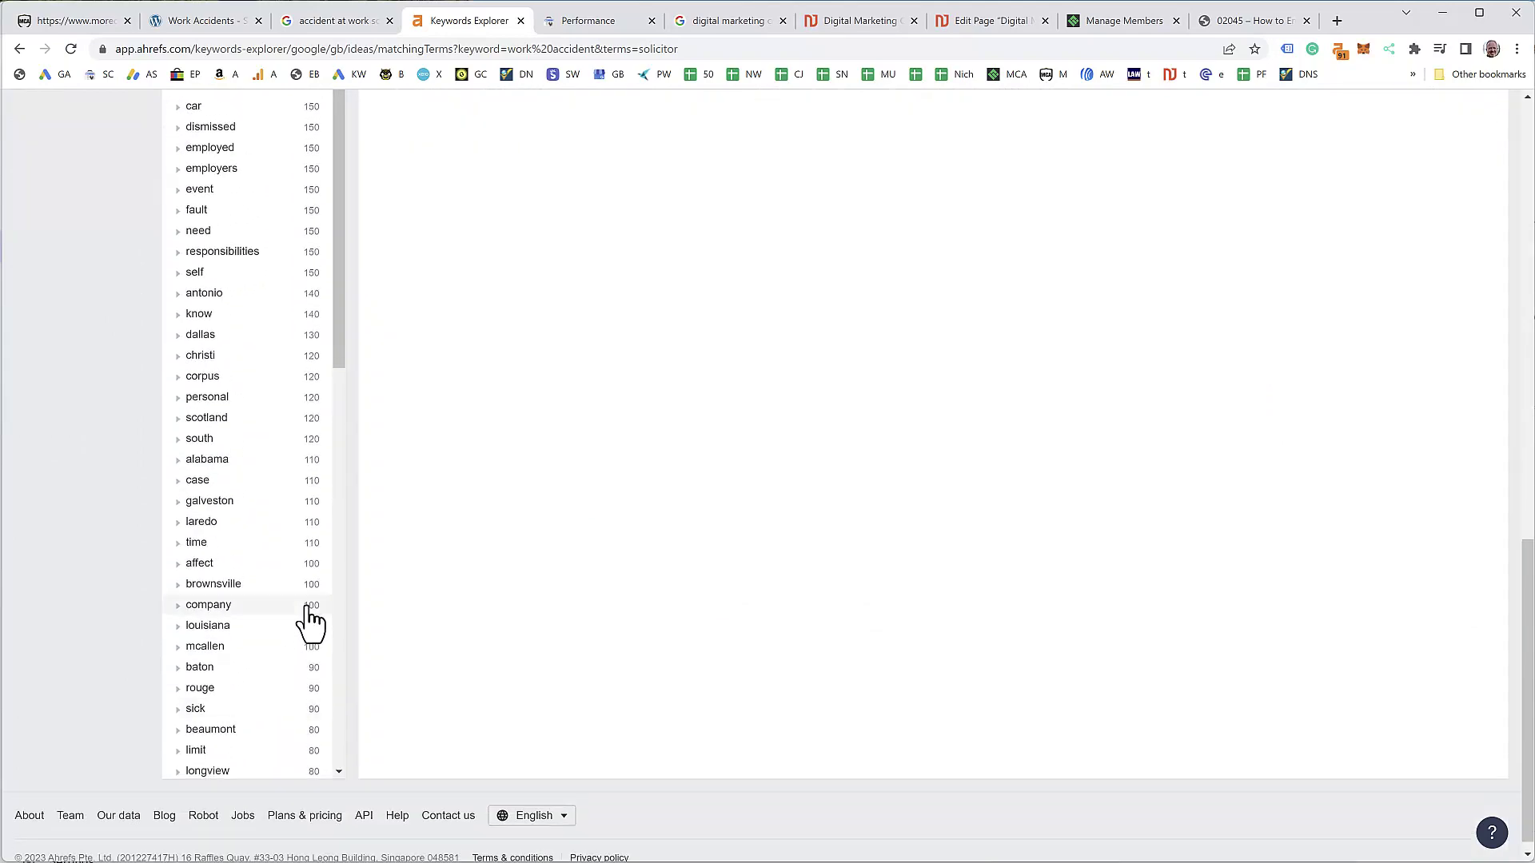
scroll(309, 615, "up", 15)
scroll(262, 454, "down", 1)
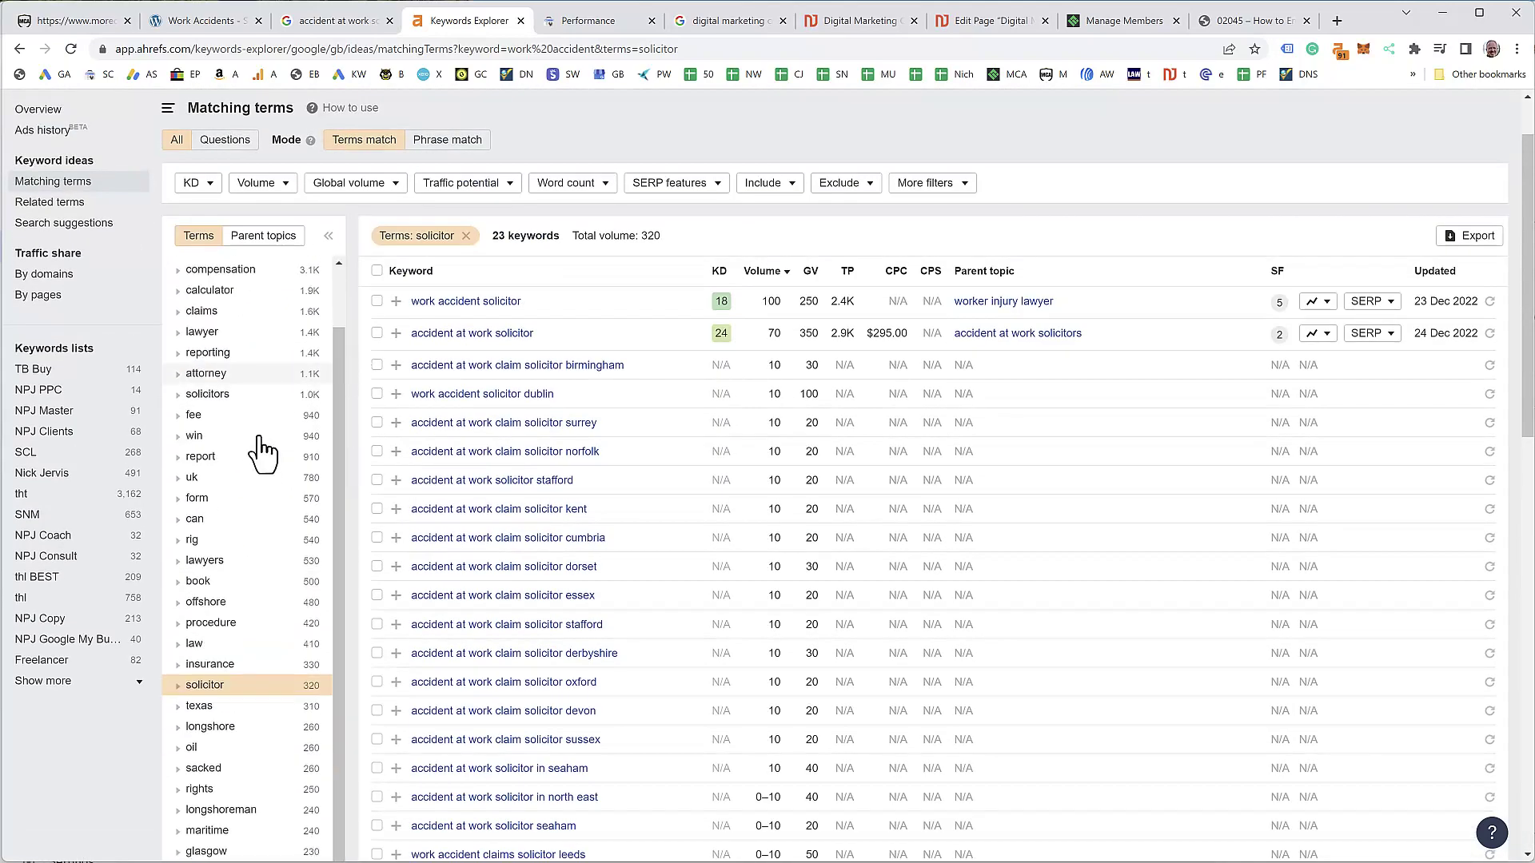
left_click(240, 395)
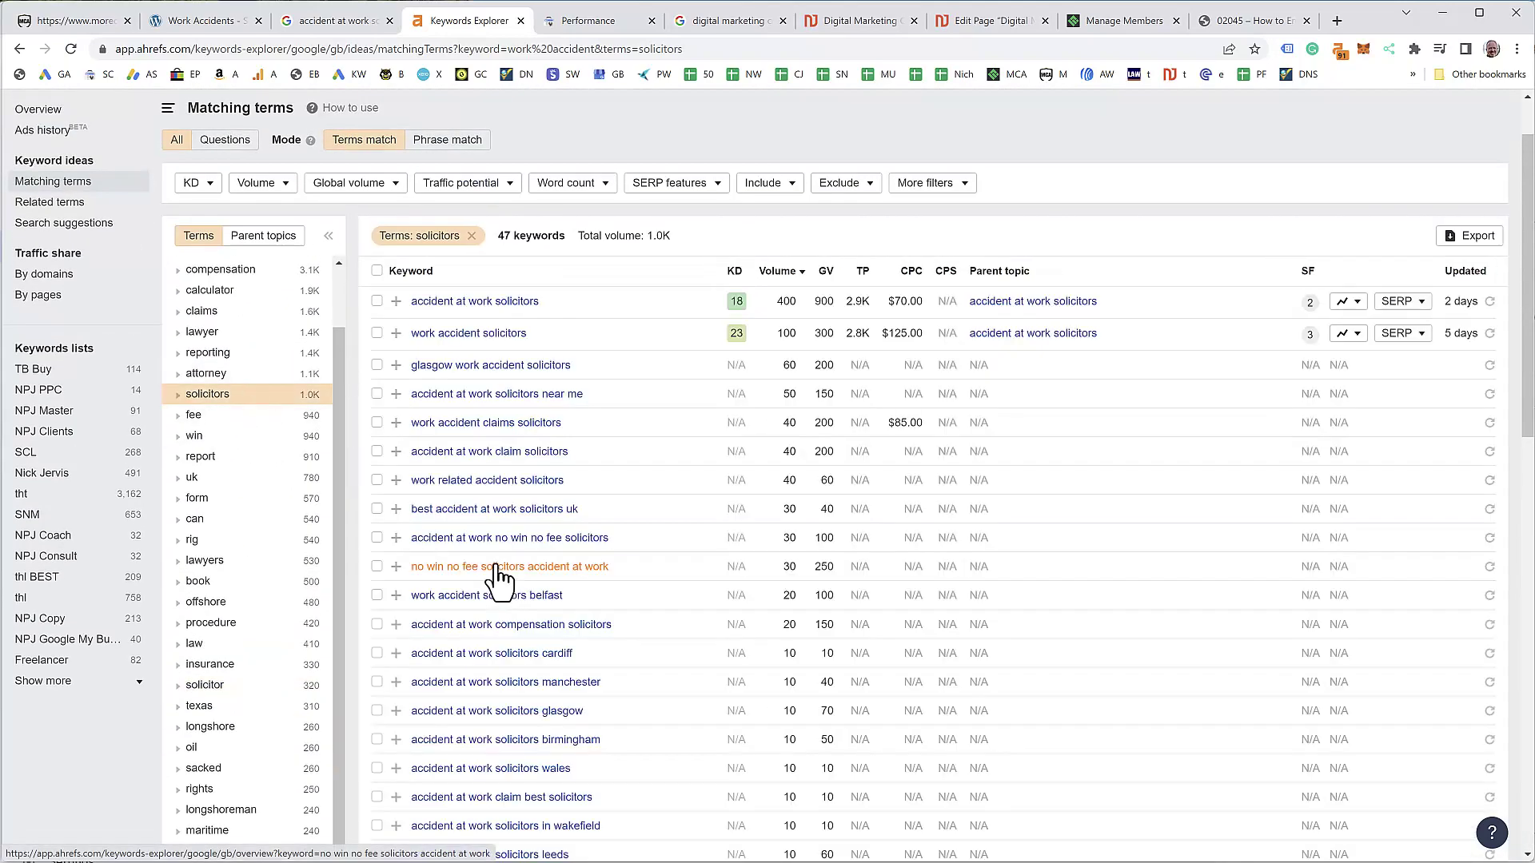
scroll(502, 575, "up", 1)
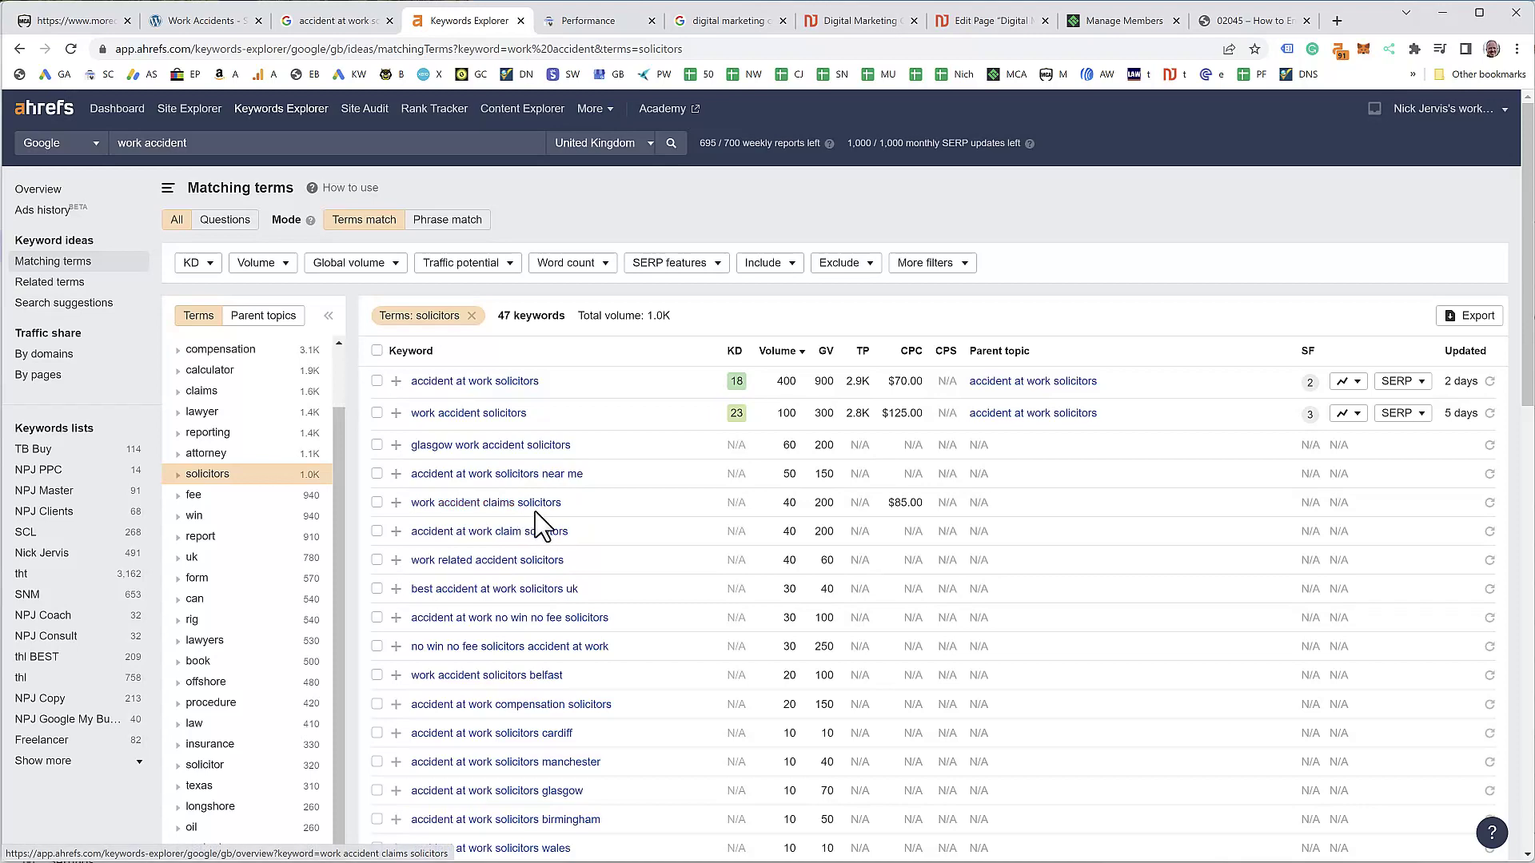
left_click(196, 23)
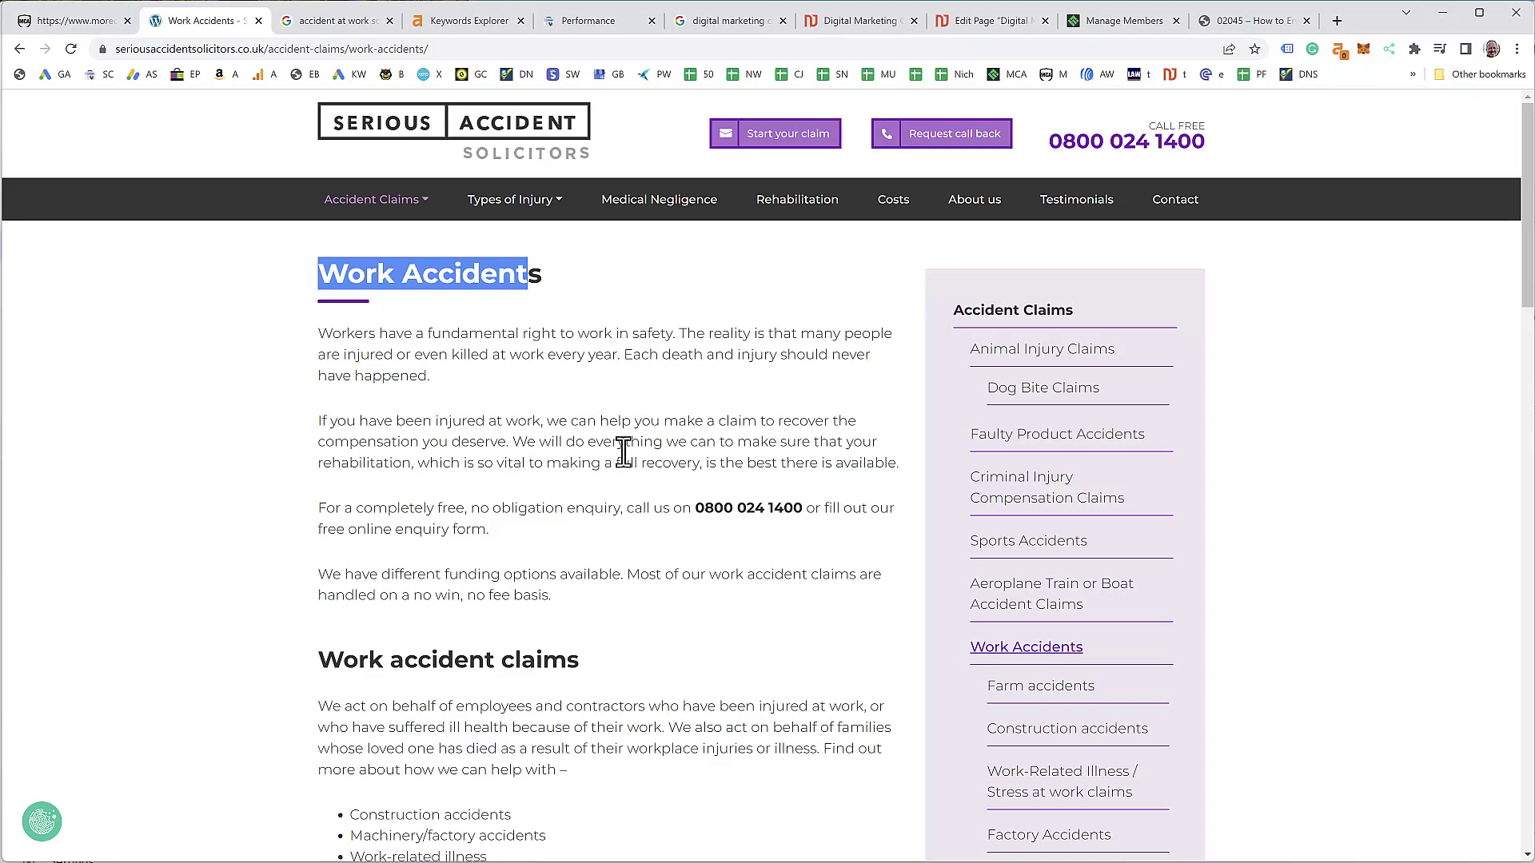
mouse_move(514, 199)
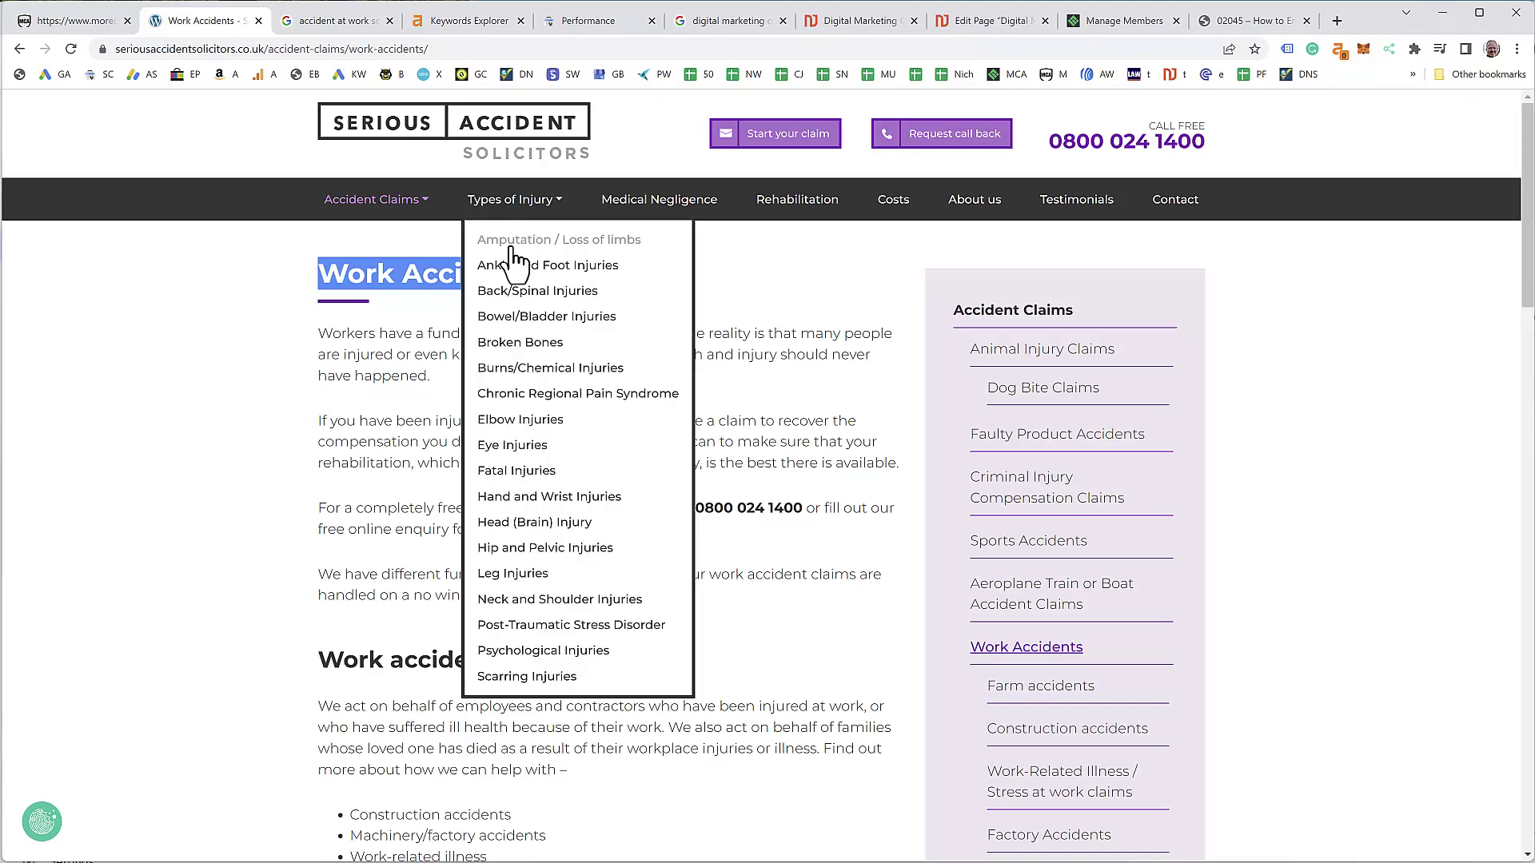
left_click_drag(320, 273, 569, 291)
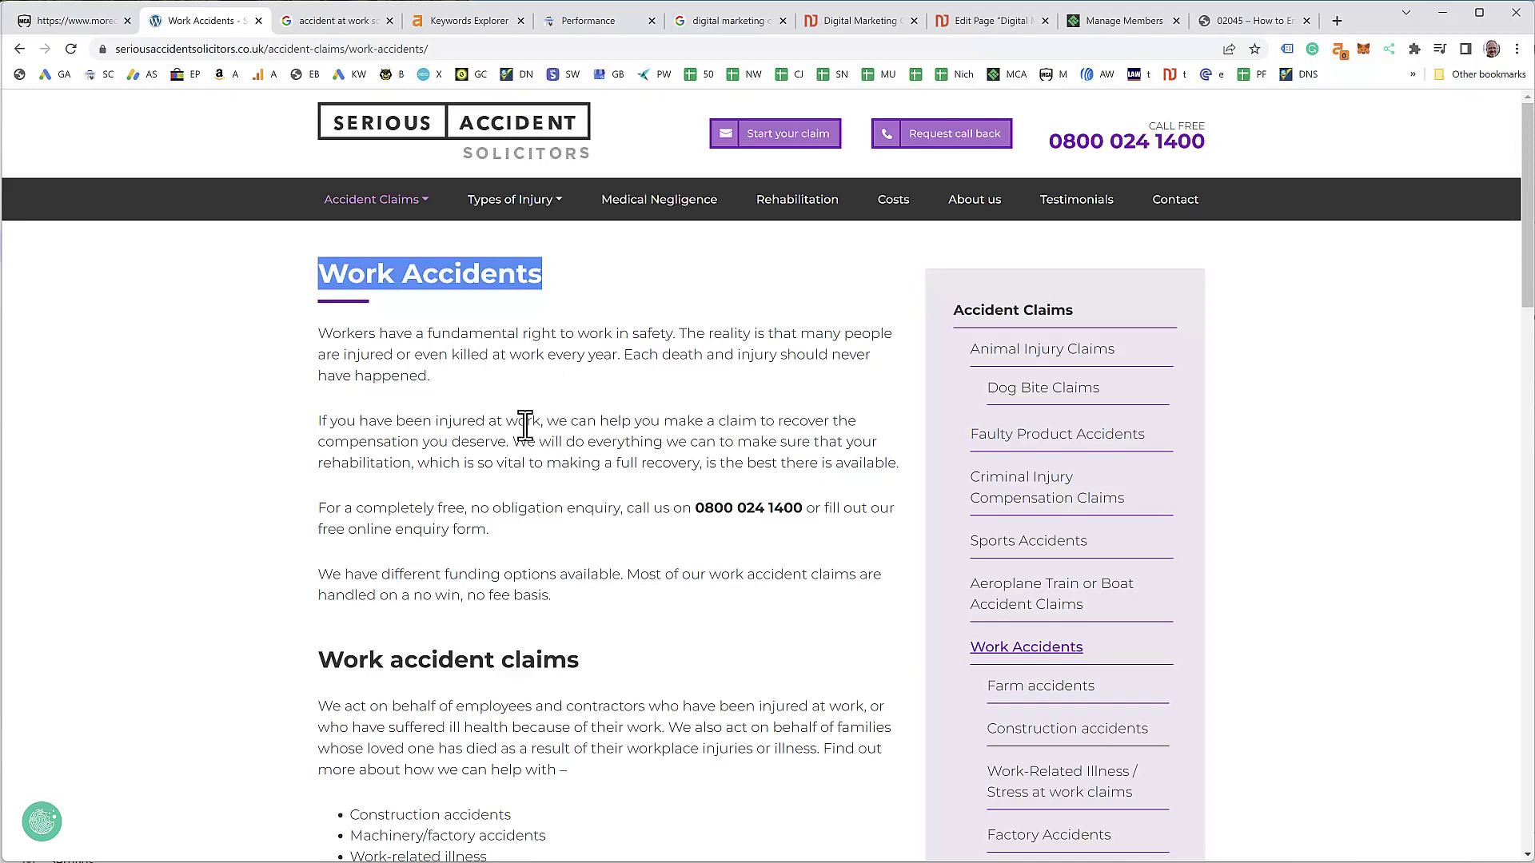
scroll(522, 421, "down", 17)
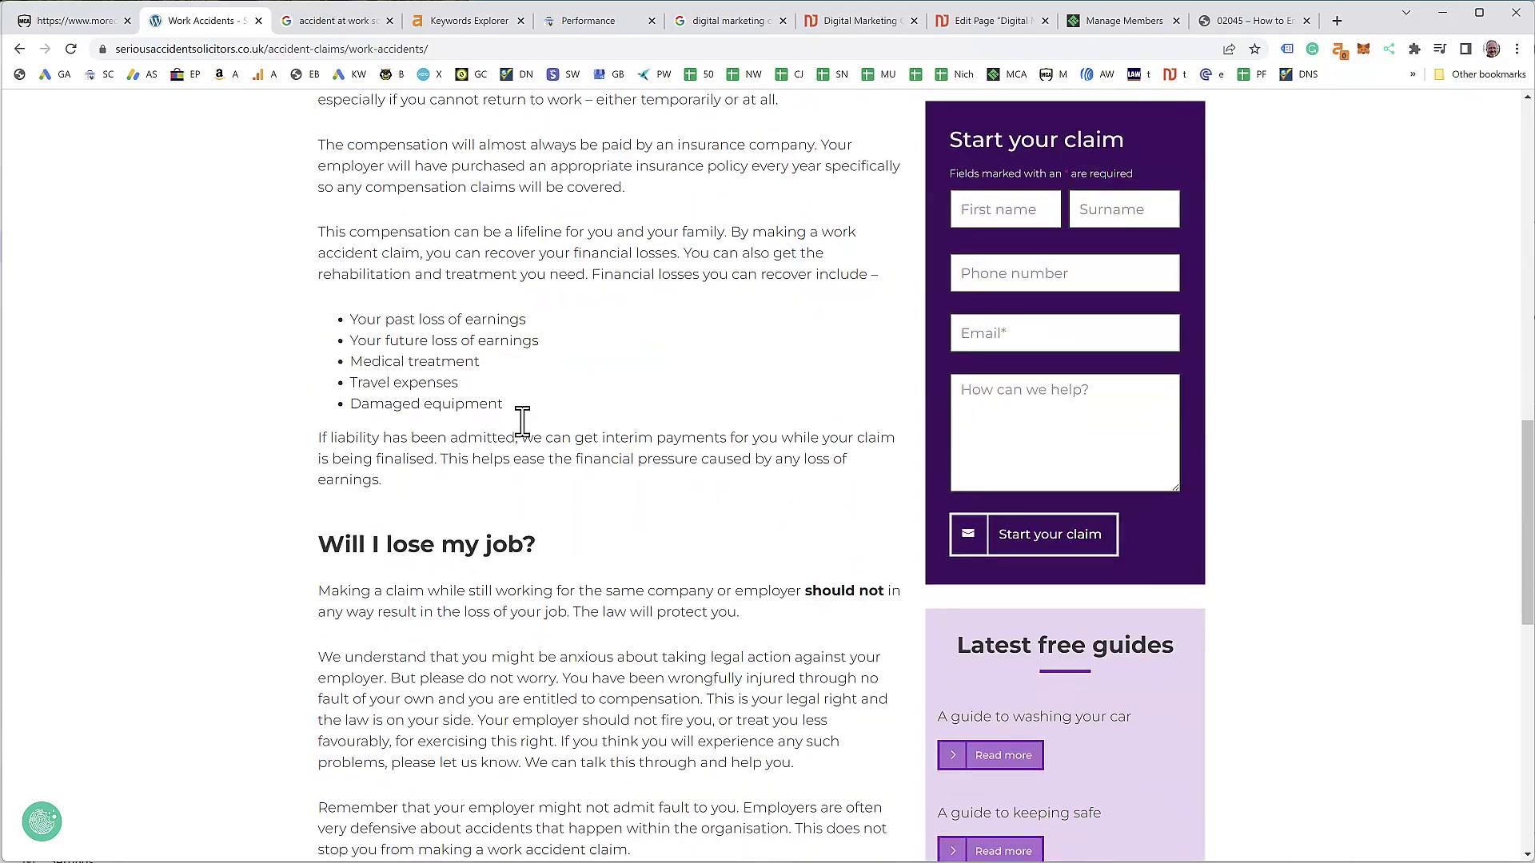
scroll(522, 421, "down", 8)
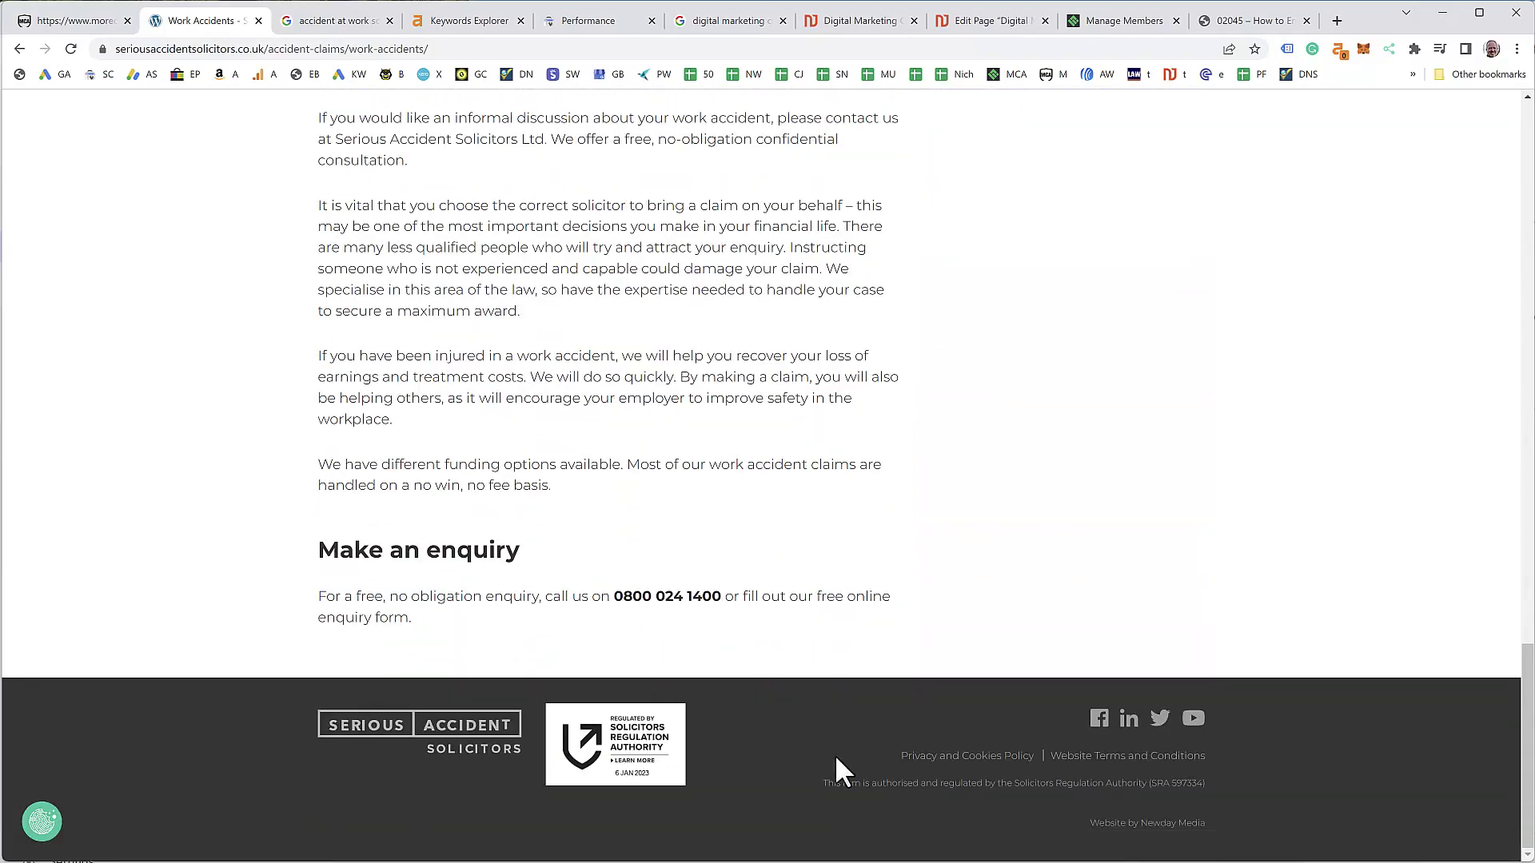
scroll(624, 580, "up", 15)
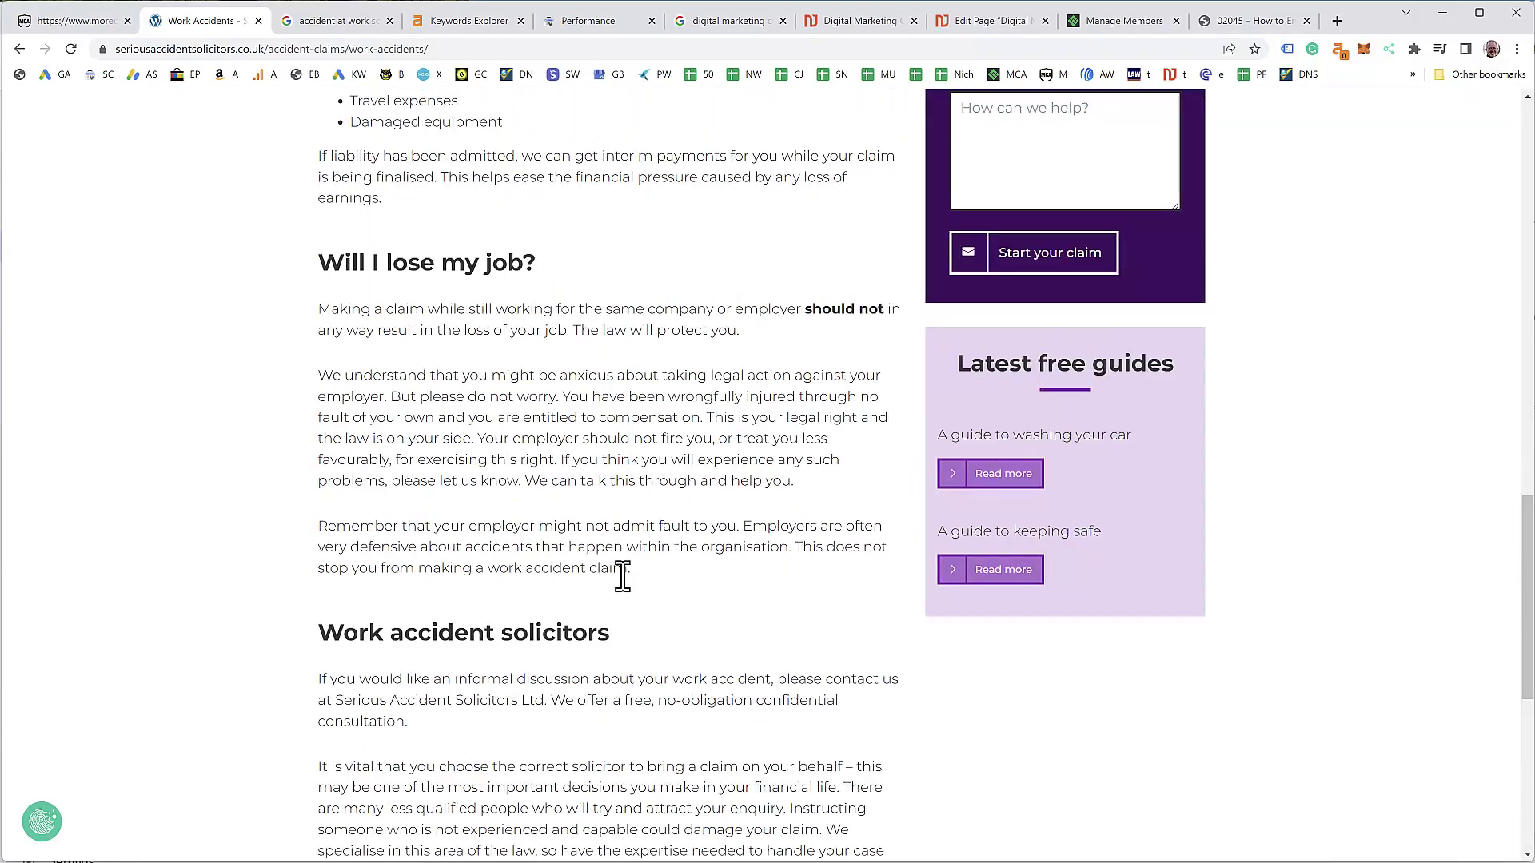
scroll(624, 582, "up", 7)
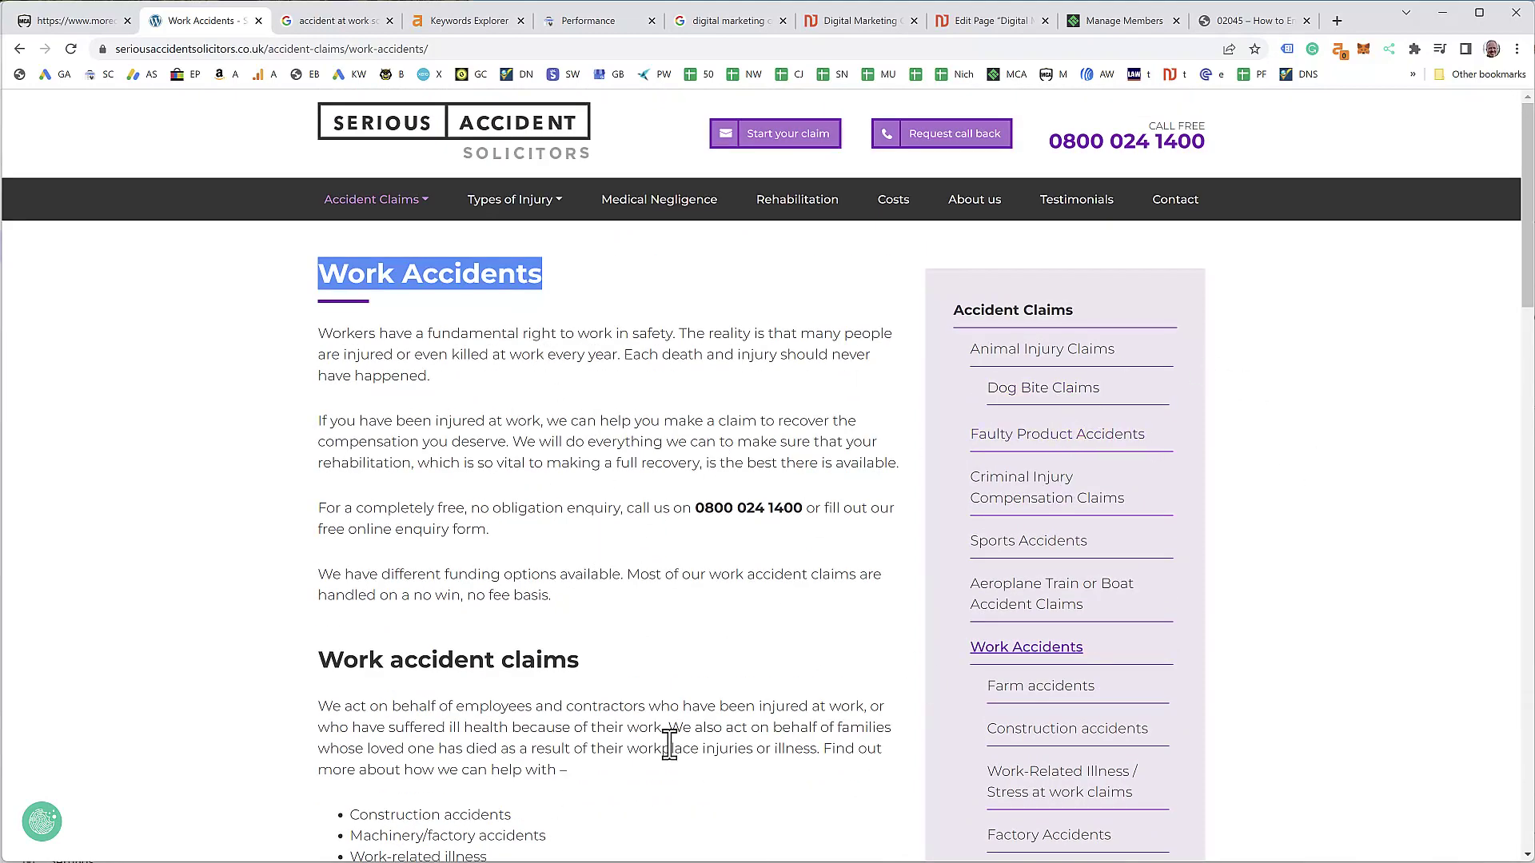
left_click(454, 361)
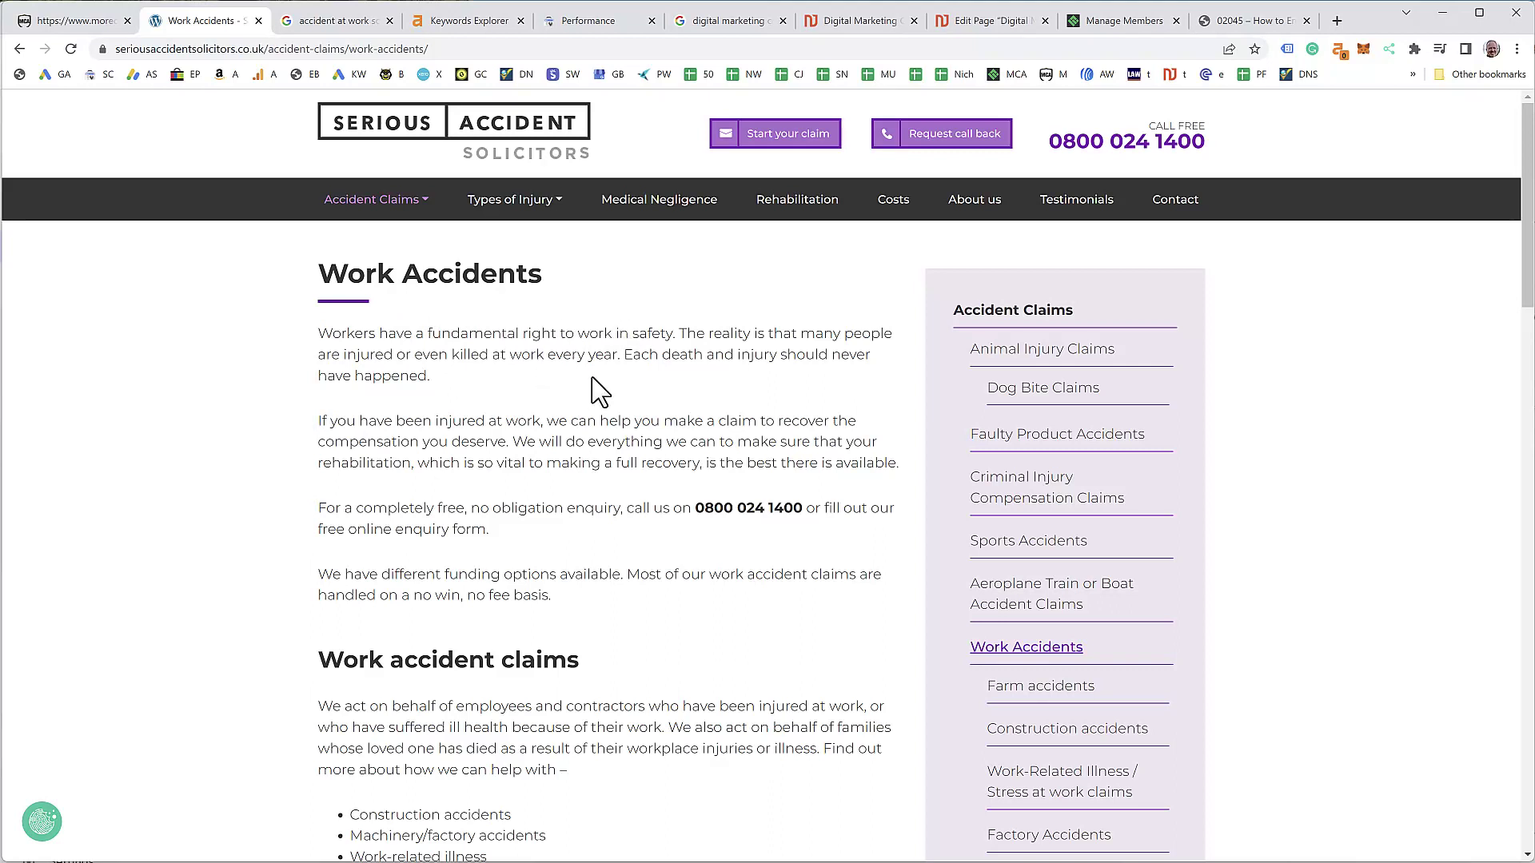
Highlight the accident-claims URL part, the Work Accidents heading and the first paragraph's opening line.
left_click(465, 22)
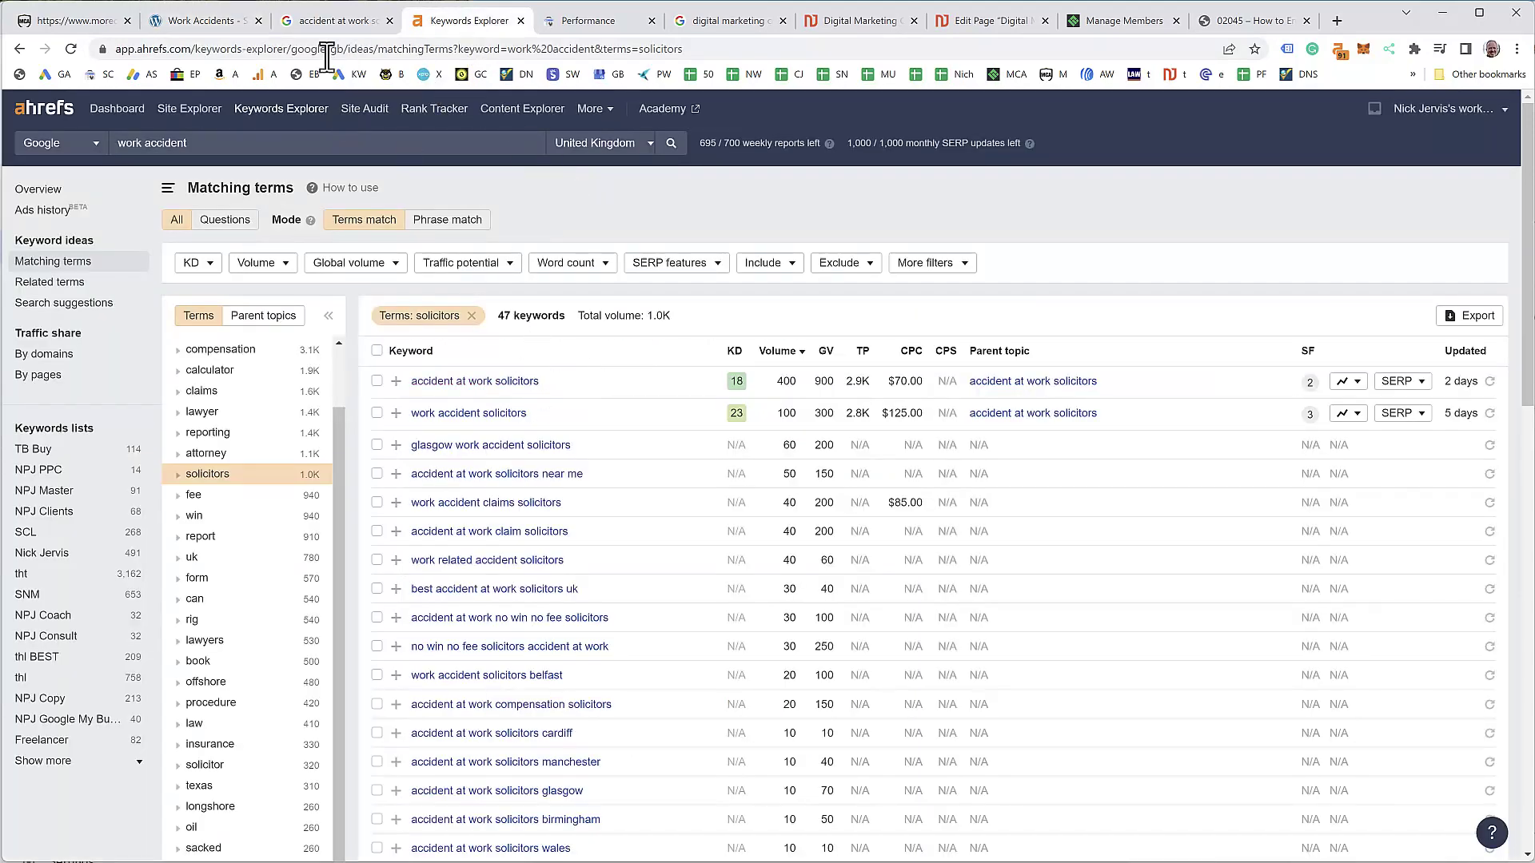
left_click(223, 21)
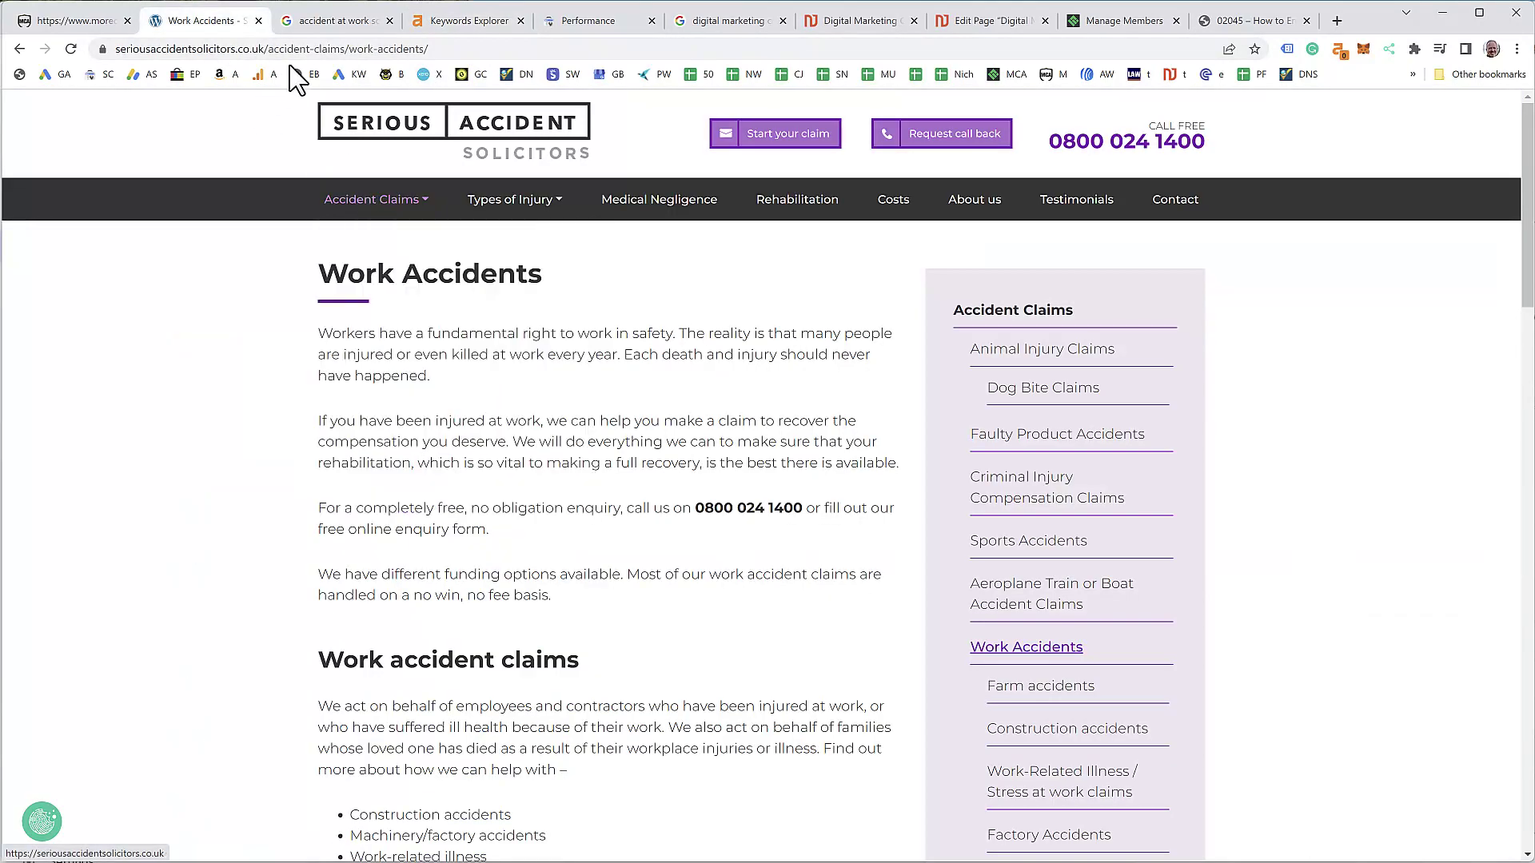
left_click_drag(267, 49, 349, 48)
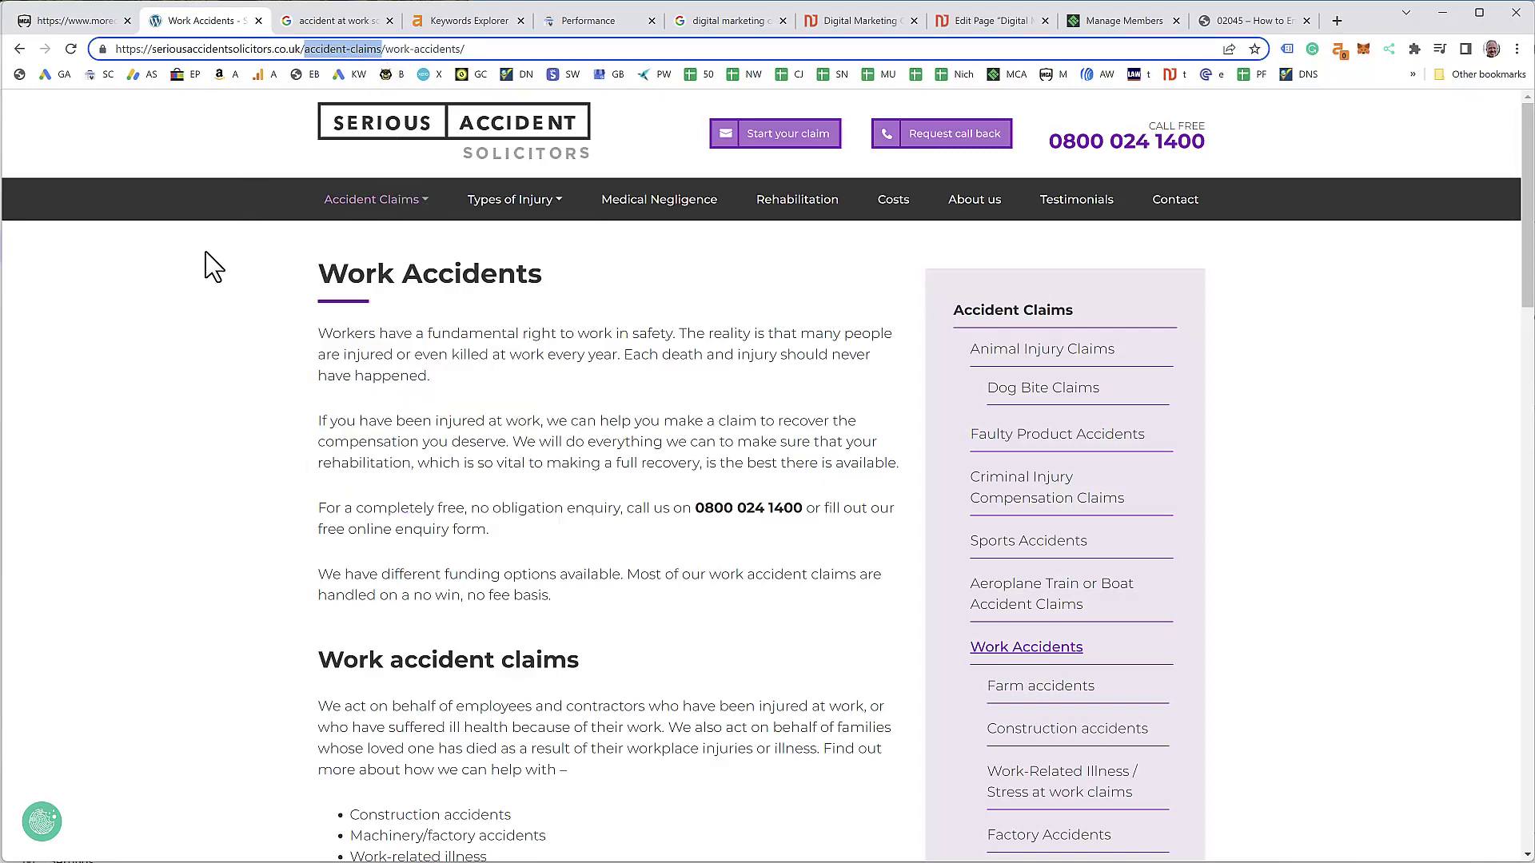
left_click_drag(324, 275, 586, 283)
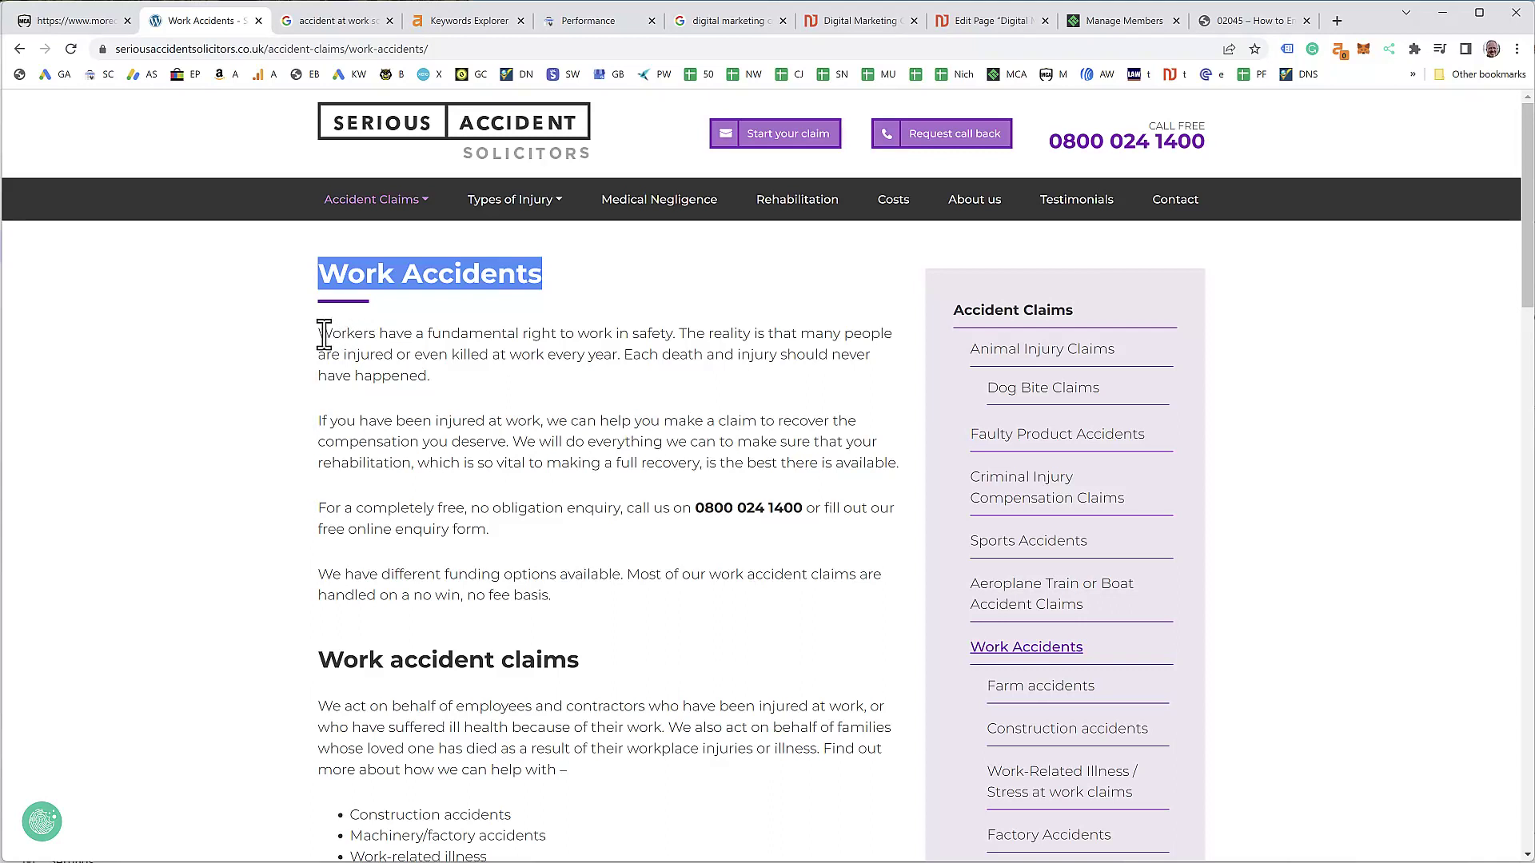
left_click_drag(324, 334, 412, 358)
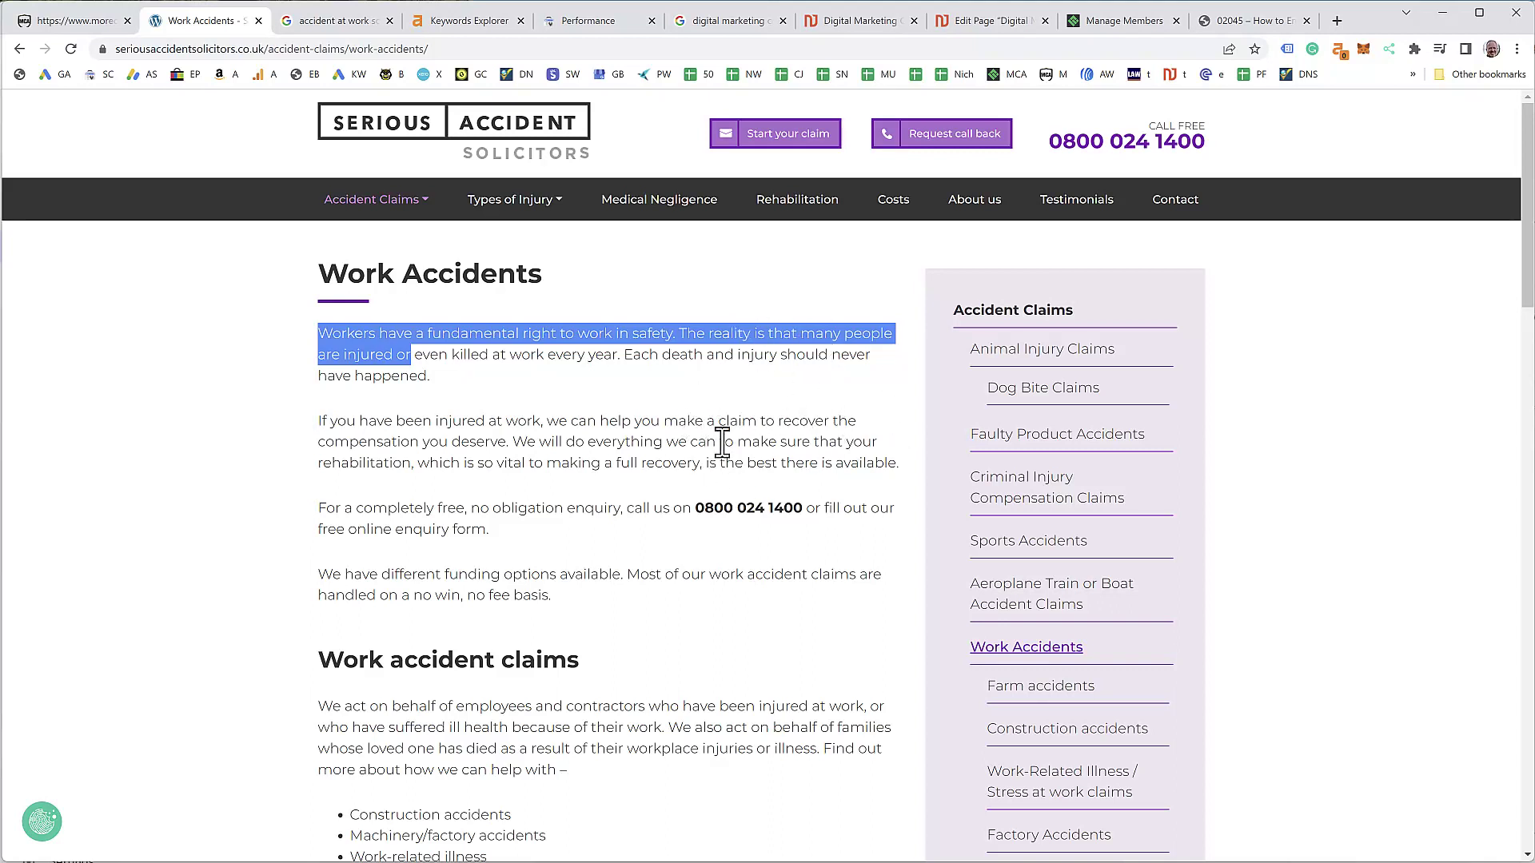
left_click(468, 23)
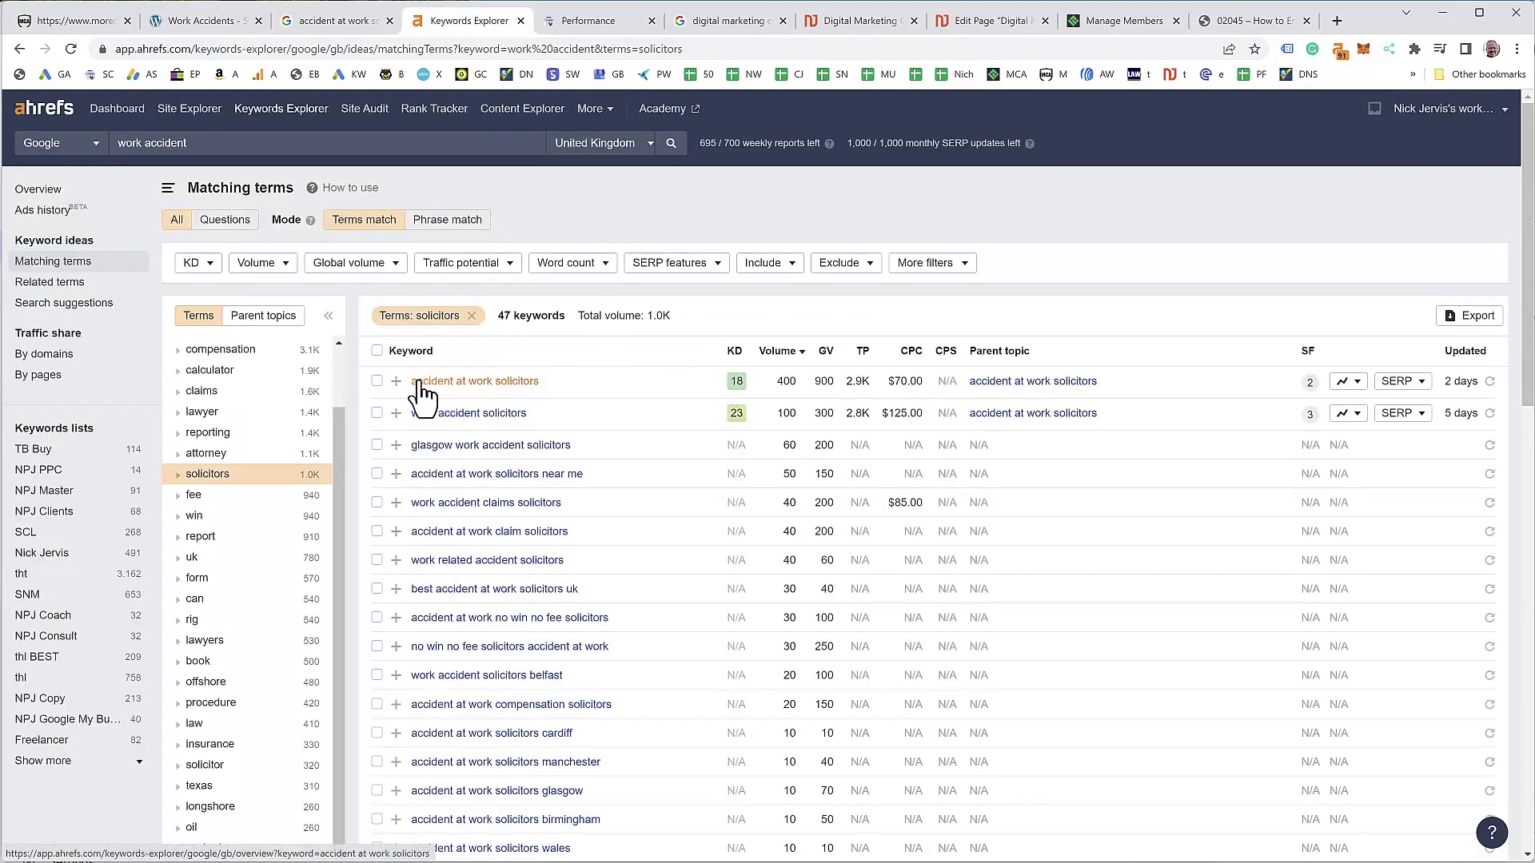
left_click(395, 382)
mouse_move(448, 423)
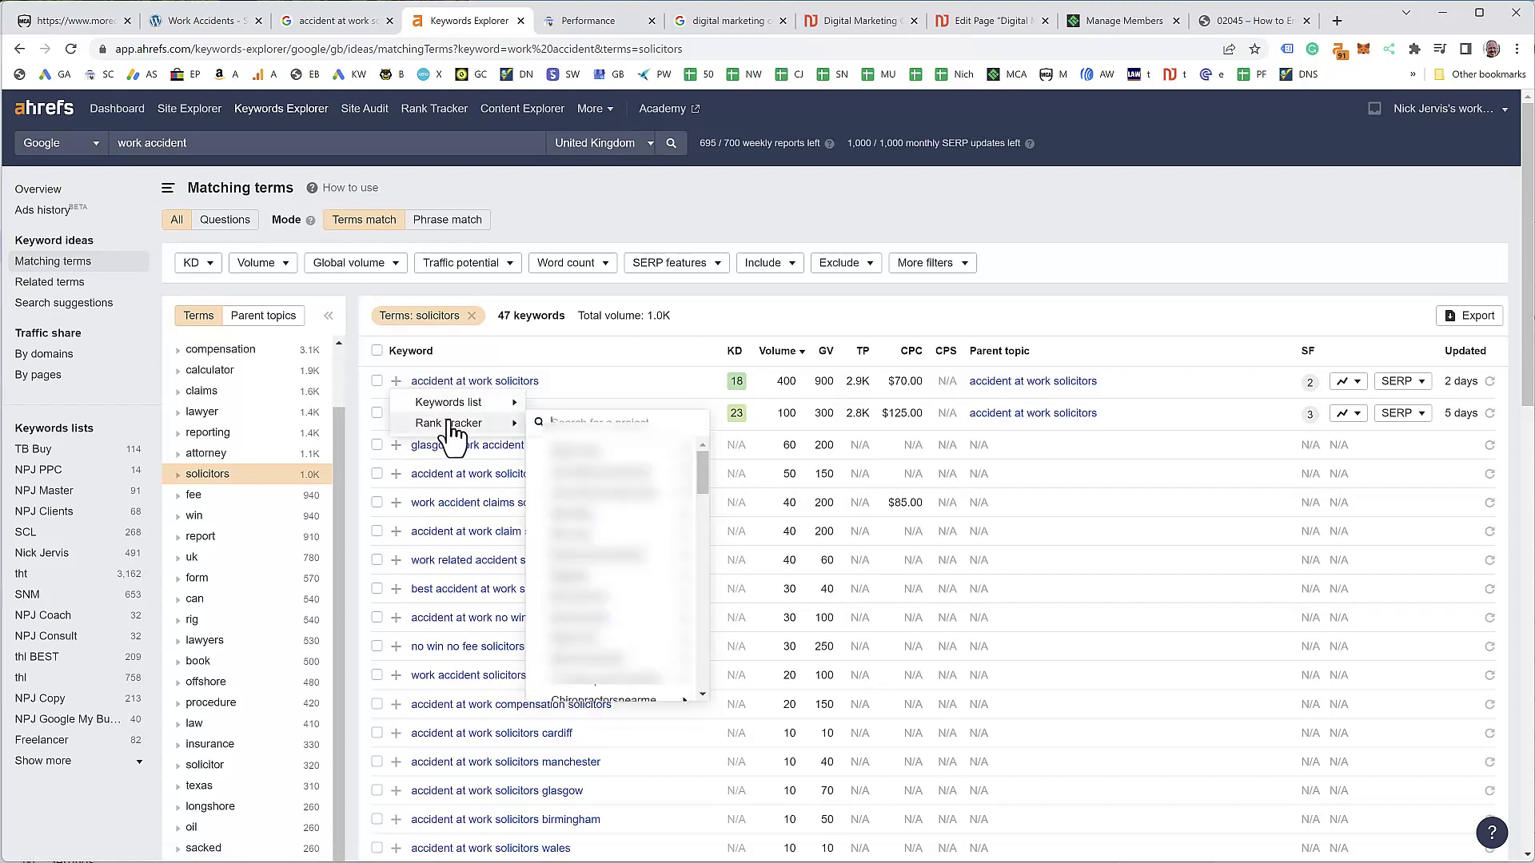
left_click(649, 314)
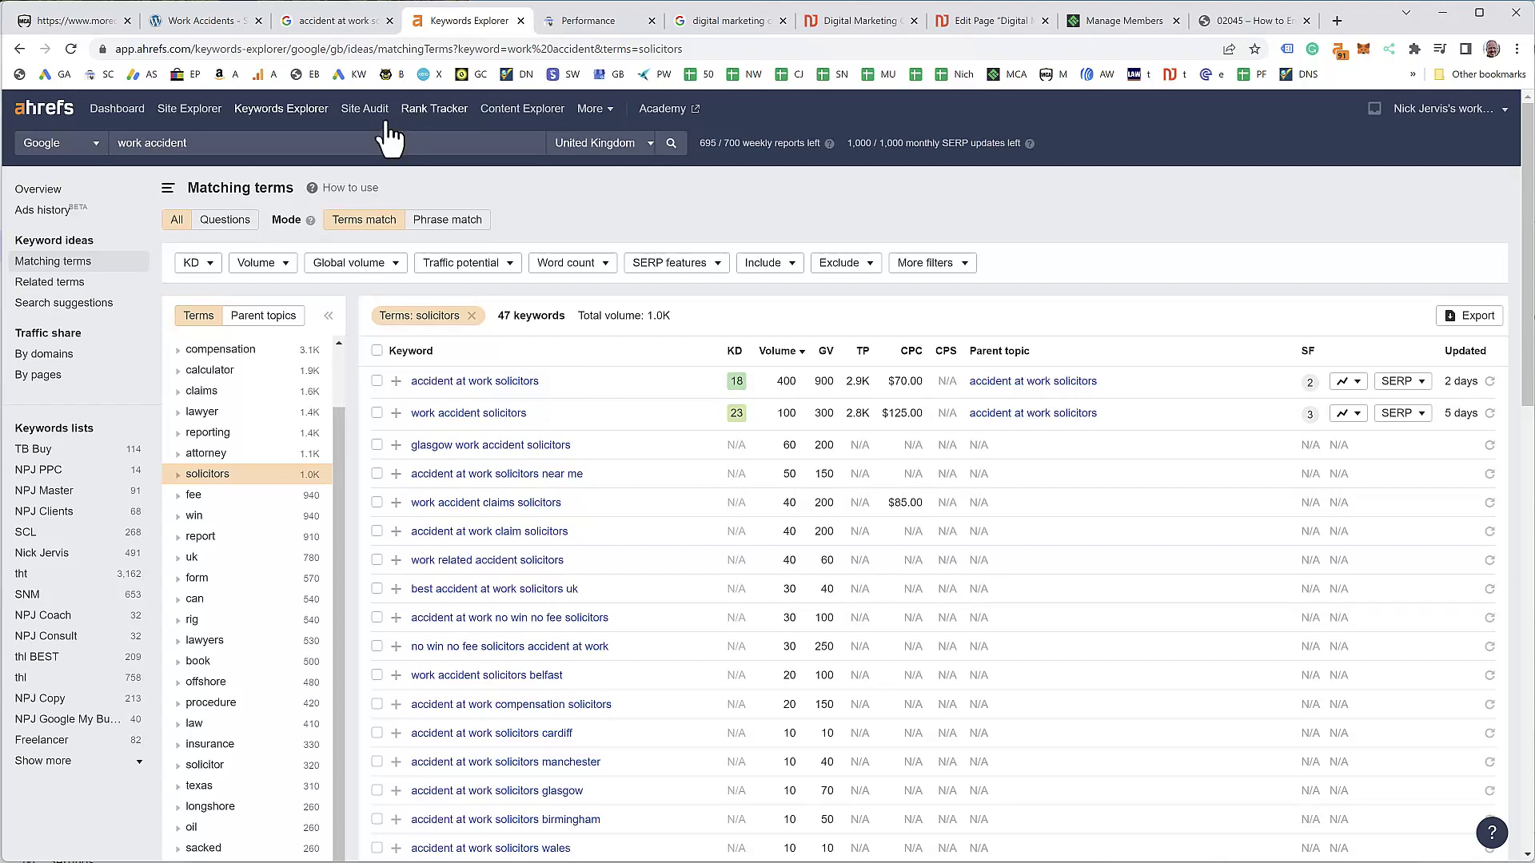
left_click(218, 24)
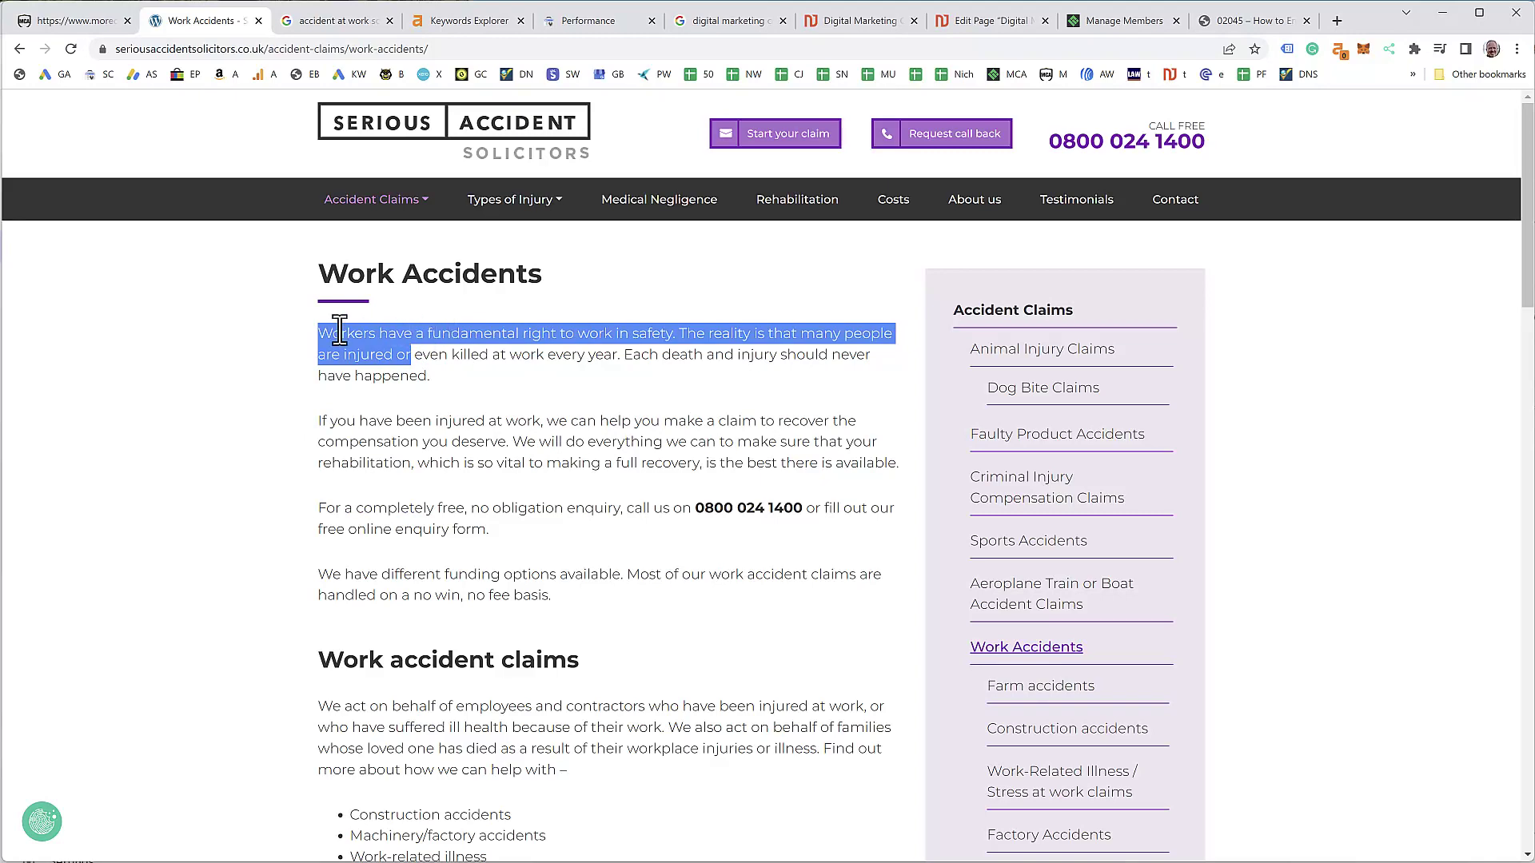
Recheck the Keywords Explorer matching terms, then return to the Work Accidents page.
left_click(475, 22)
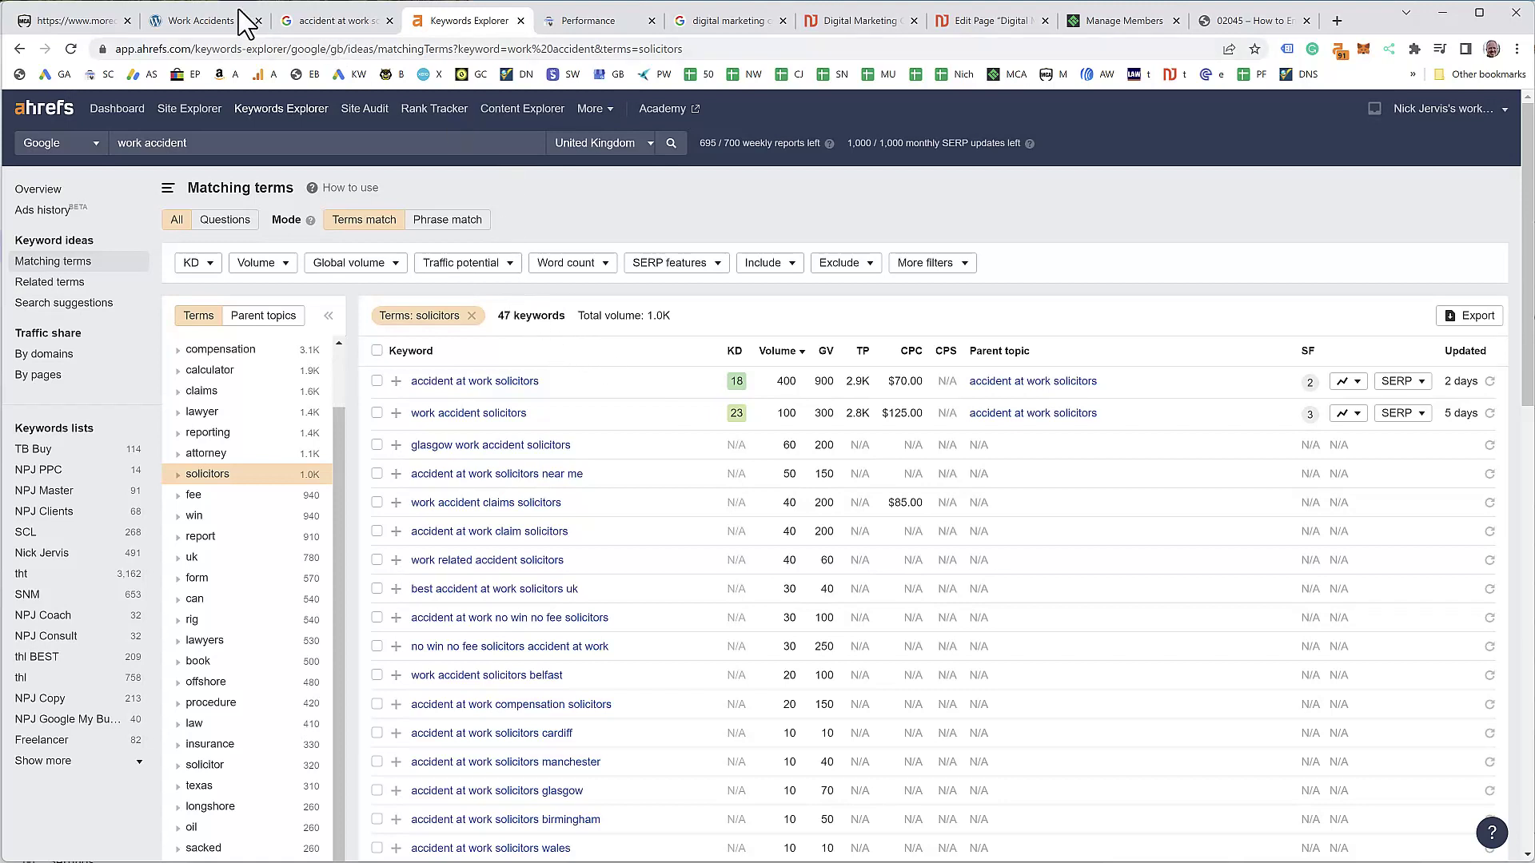
mouse_move(206, 30)
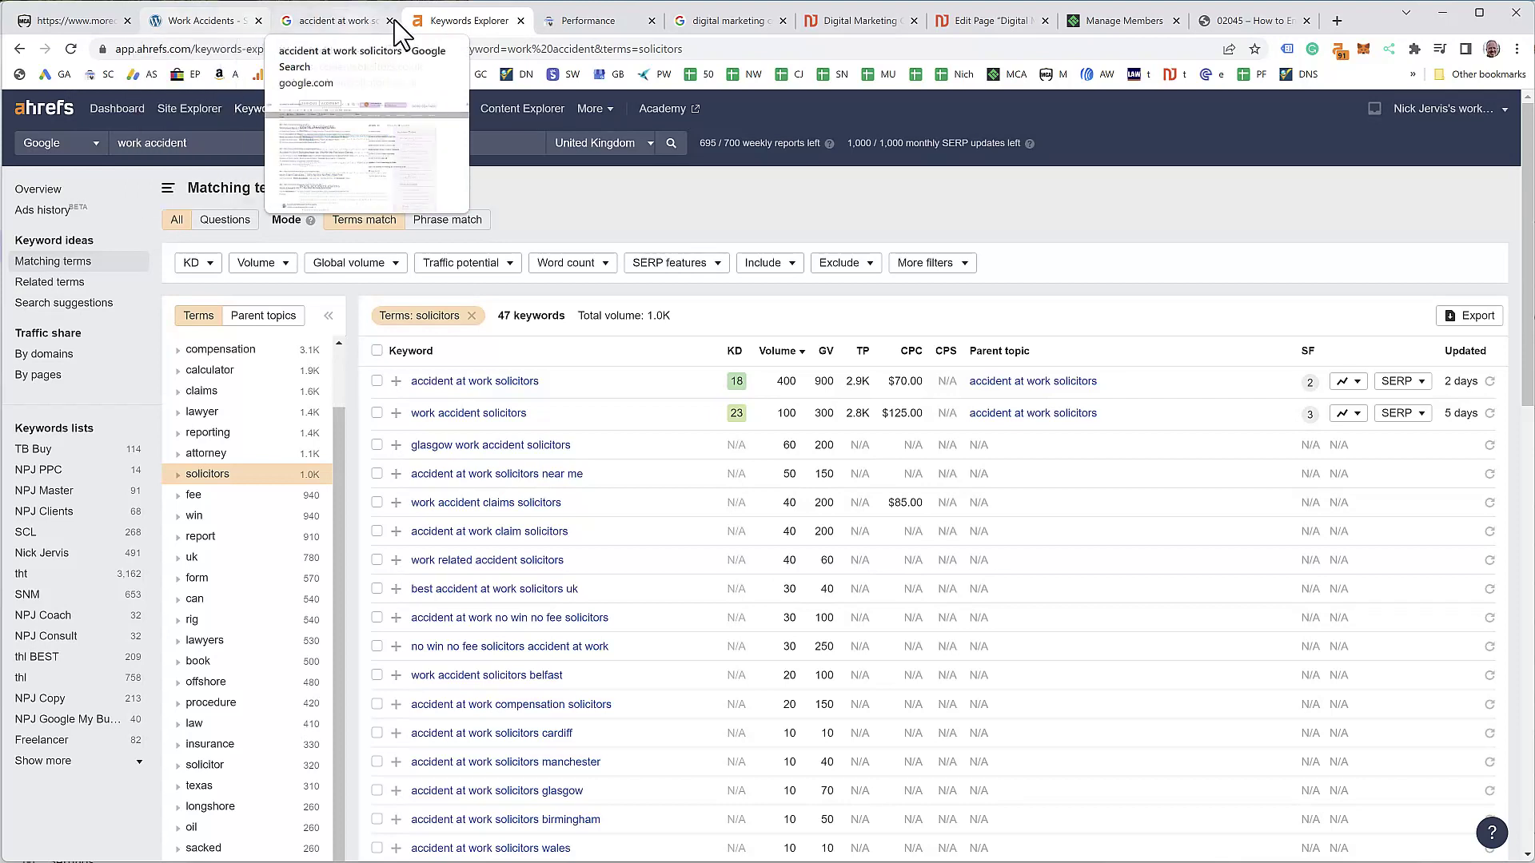
left_click(220, 29)
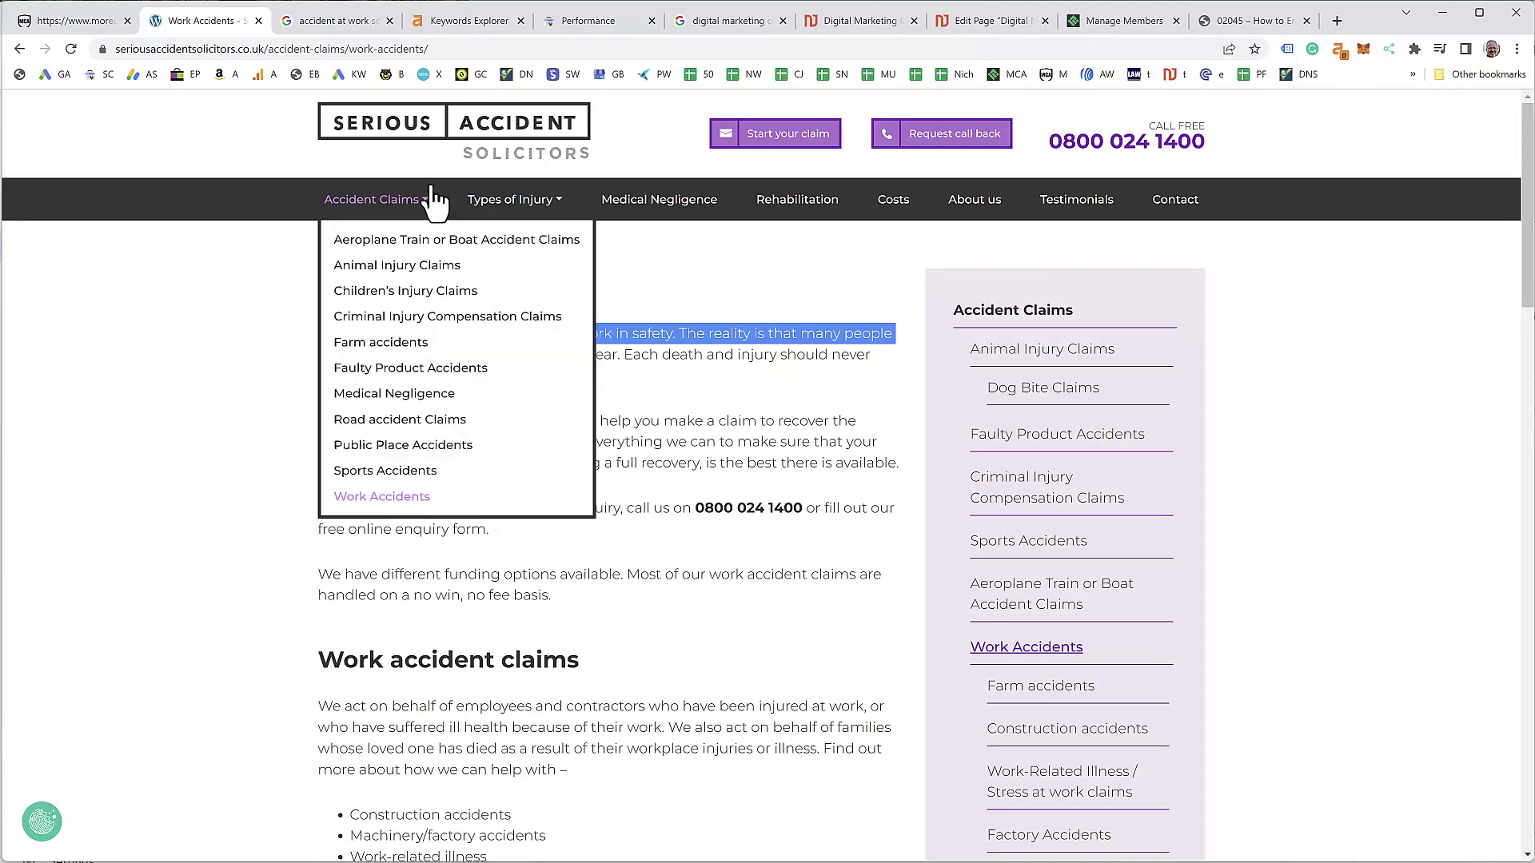
Select the Work Accidents page's full accident-claims/work-accidents address in the address bar.
left_click_drag(455, 49, 77, 44)
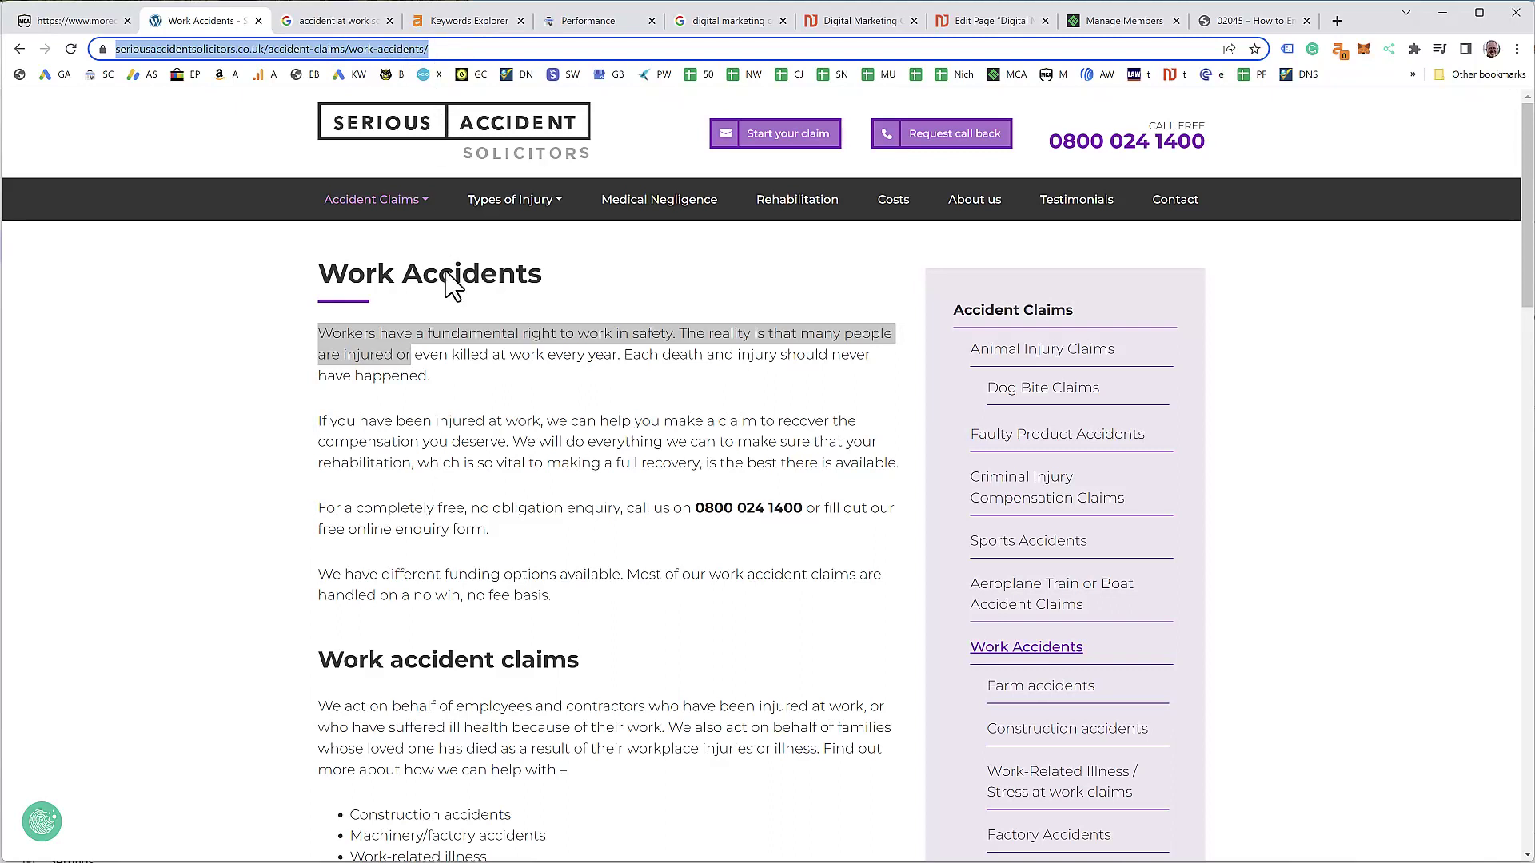
left_click(479, 382)
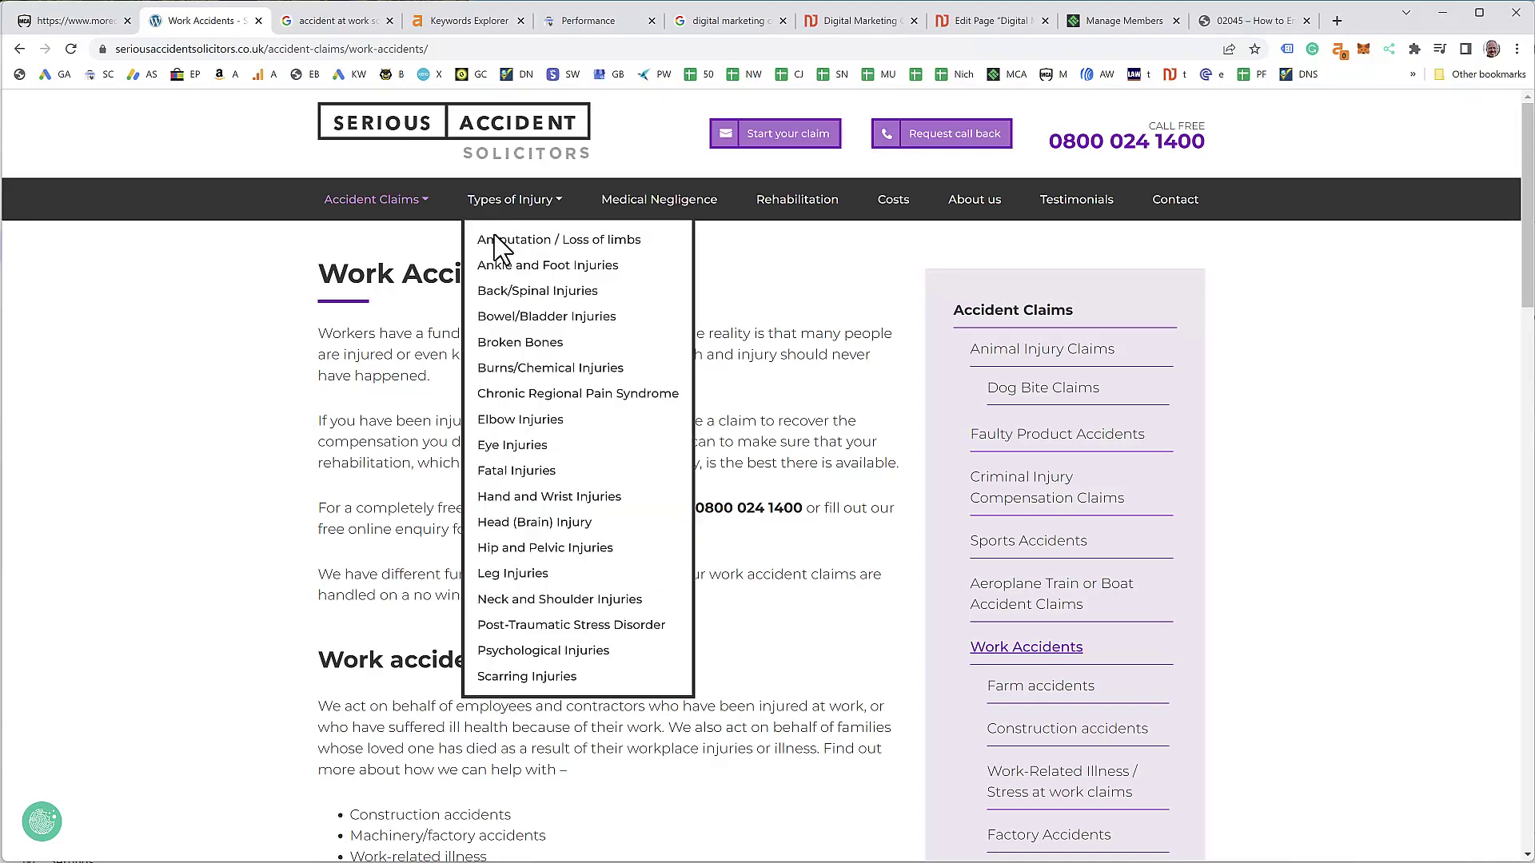
left_click(468, 48)
key("ctrl+c")
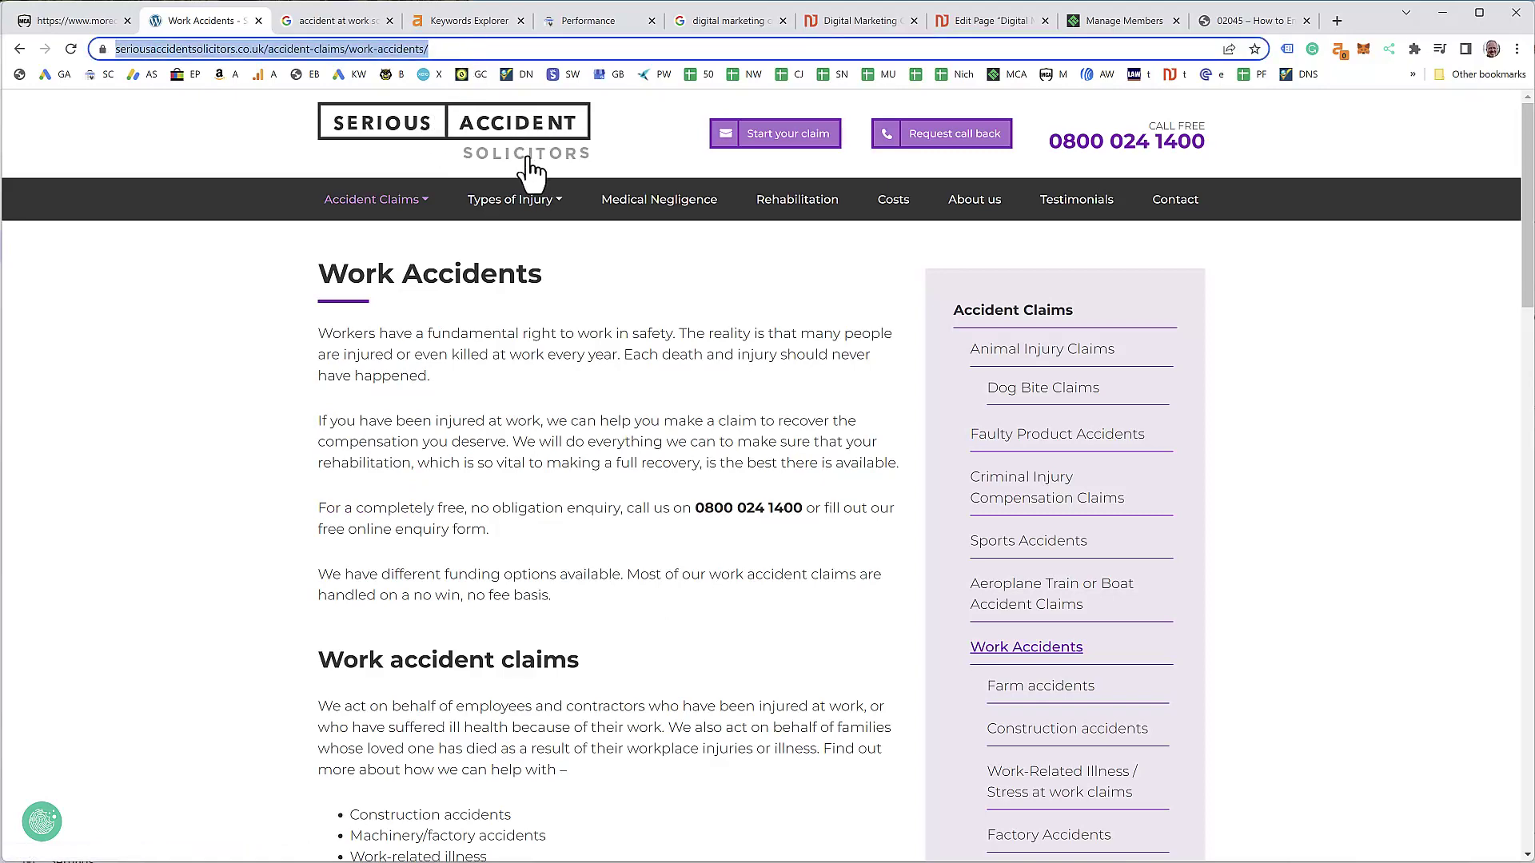
Analyse the pasted work-accidents URL in Site Explorer and open its Organic keywords report.
left_click(491, 22)
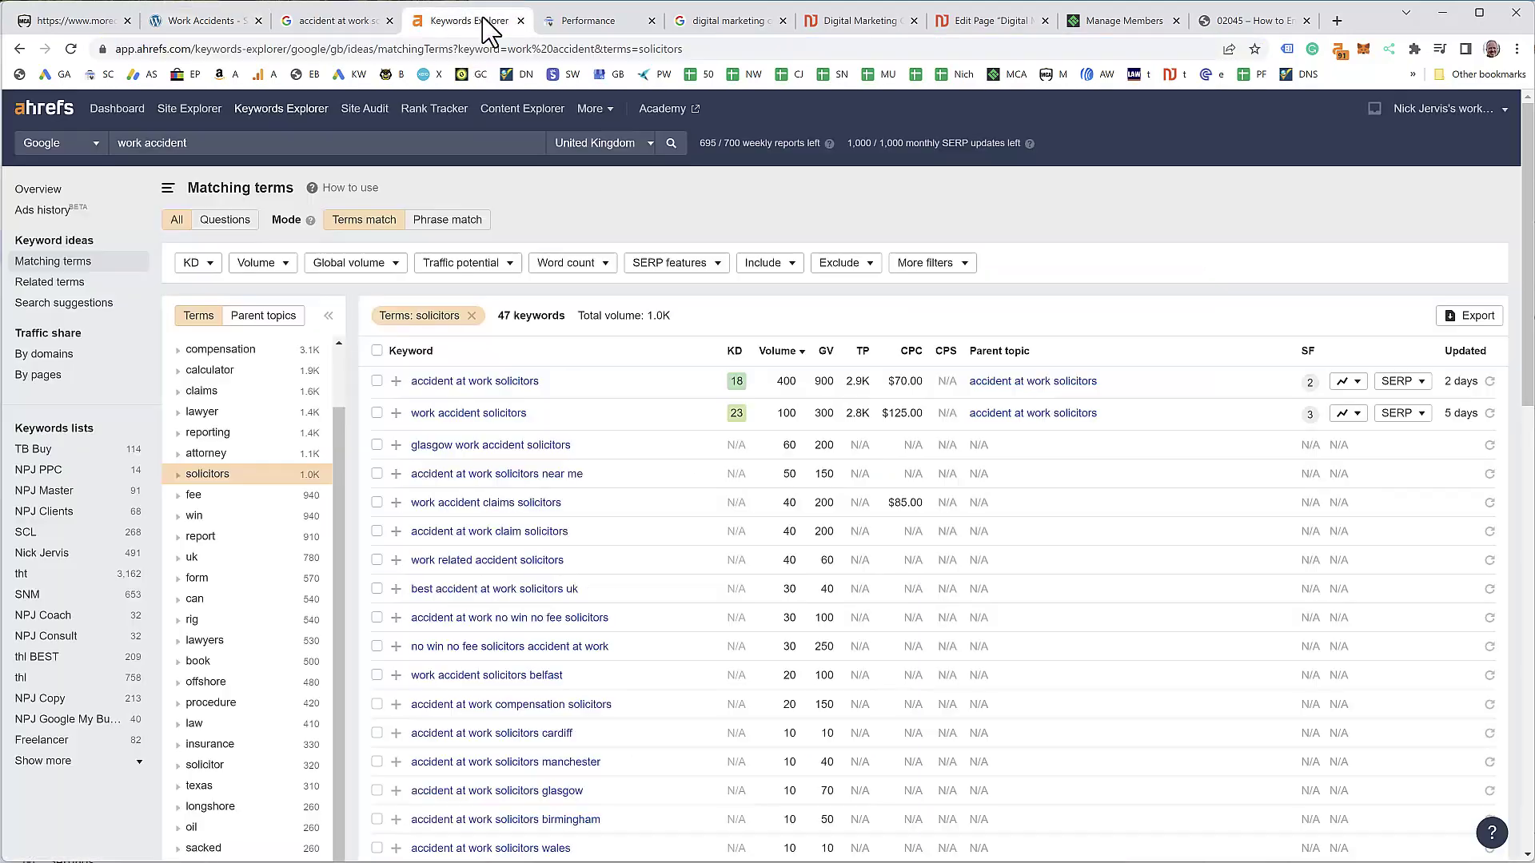
left_click(190, 110)
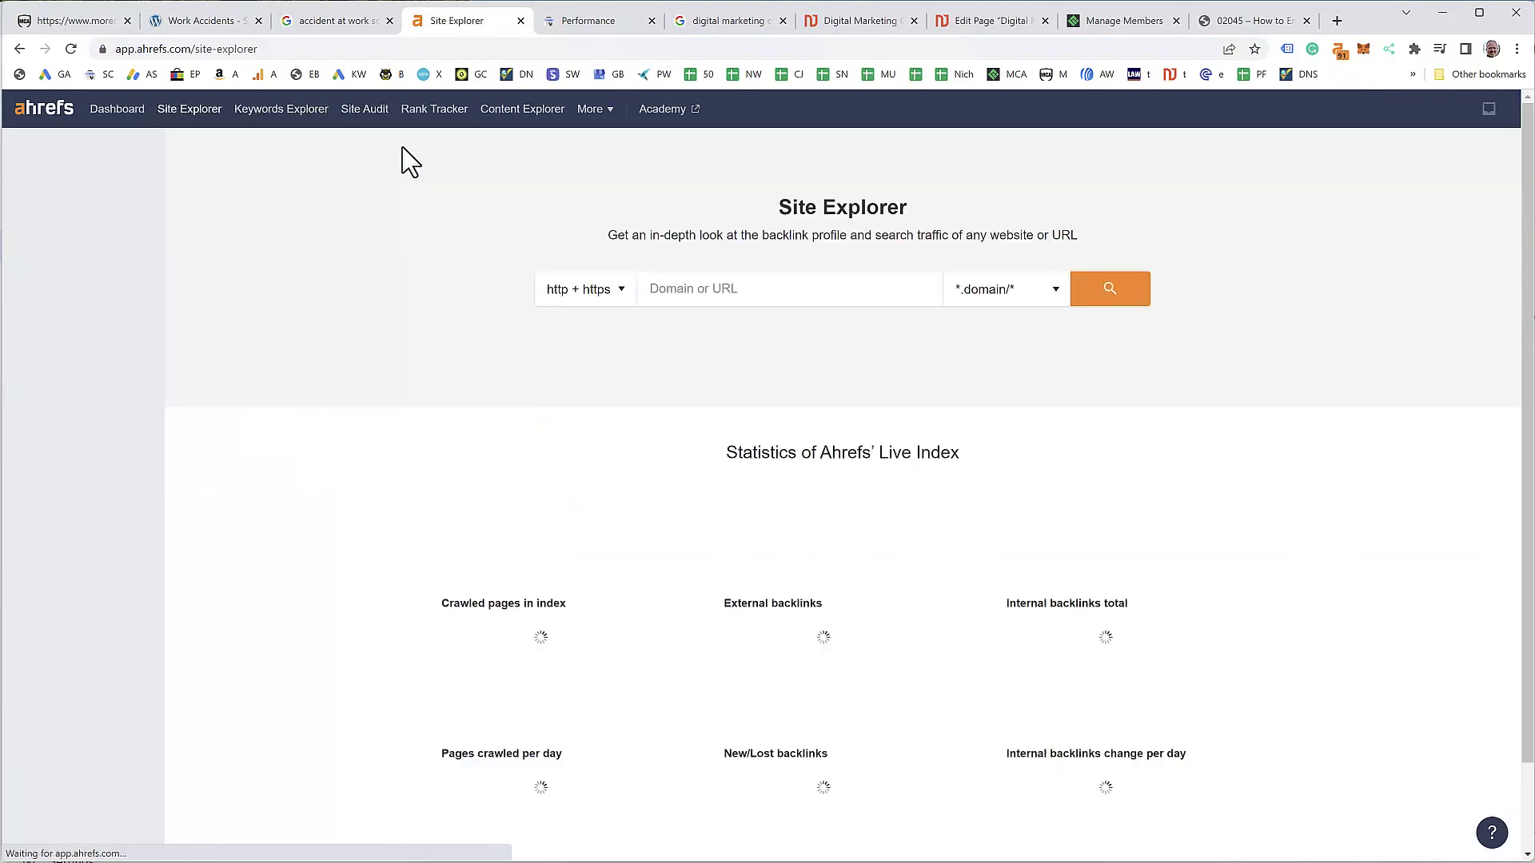
left_click(635, 298)
key("ctrl+v")
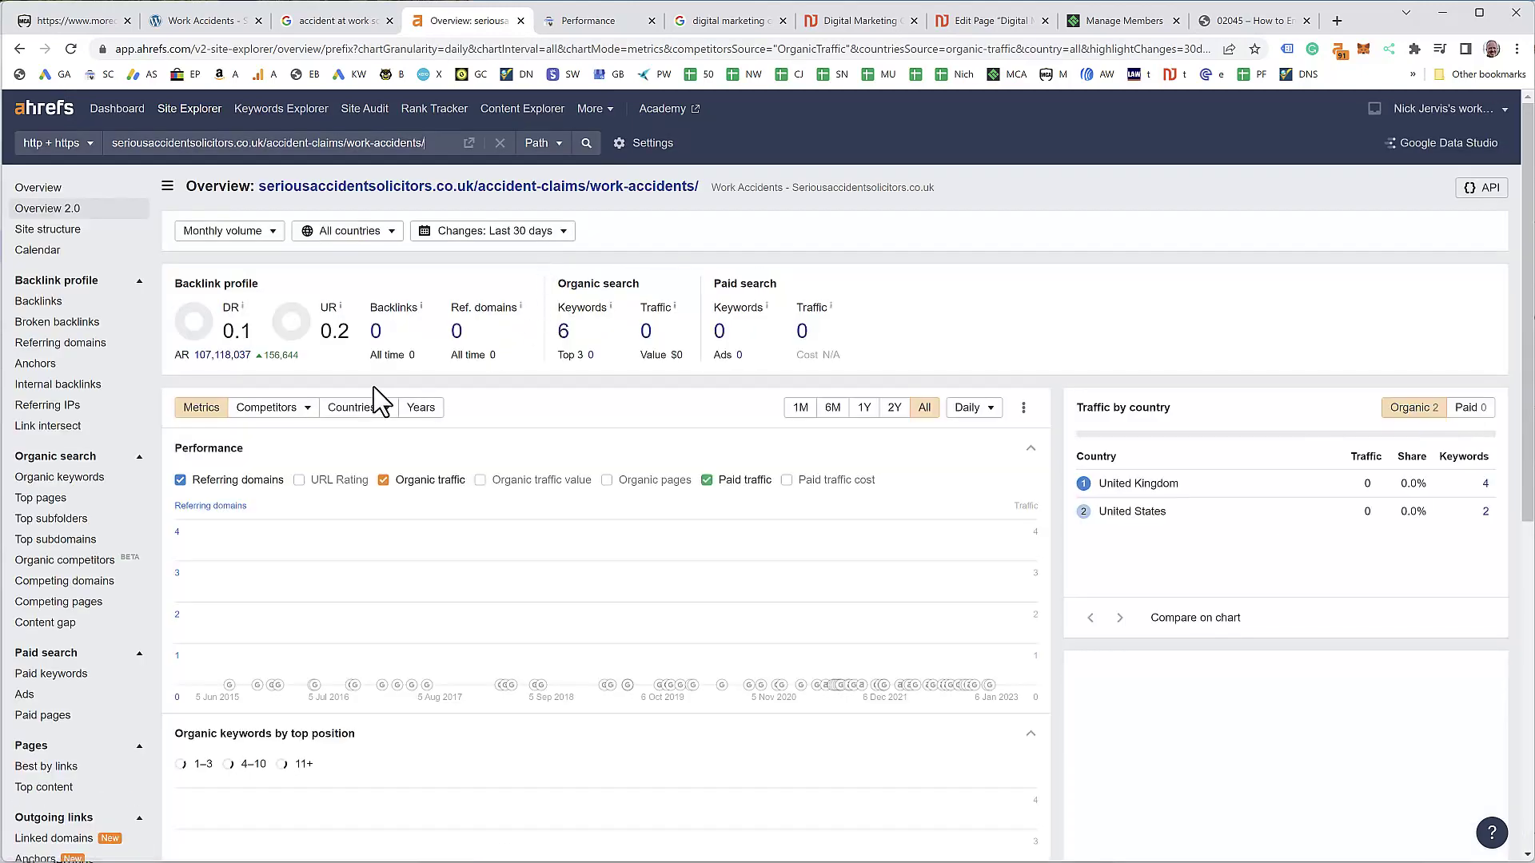
left_click(76, 480)
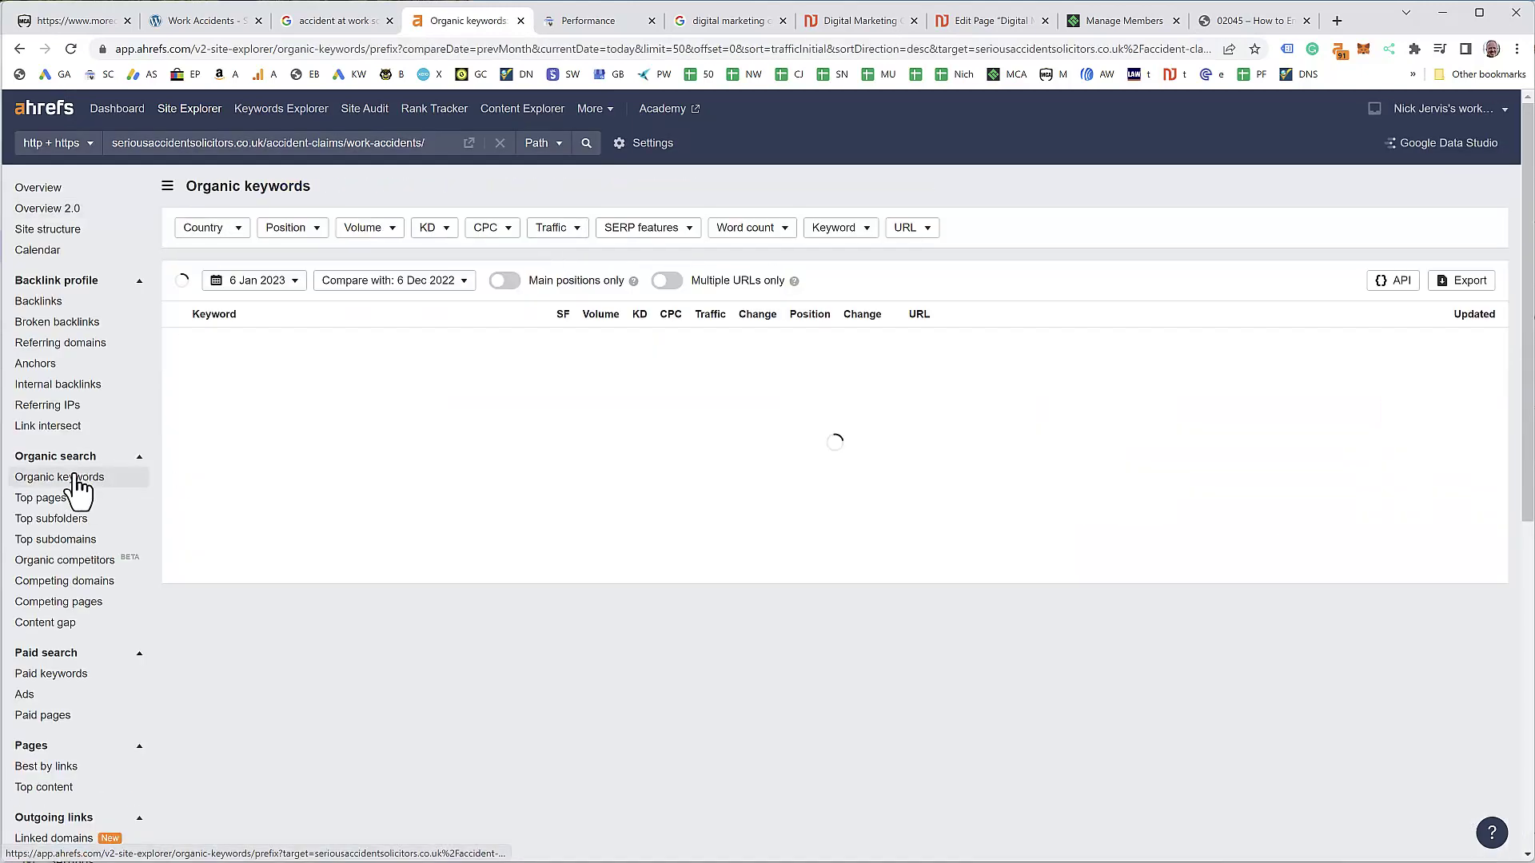